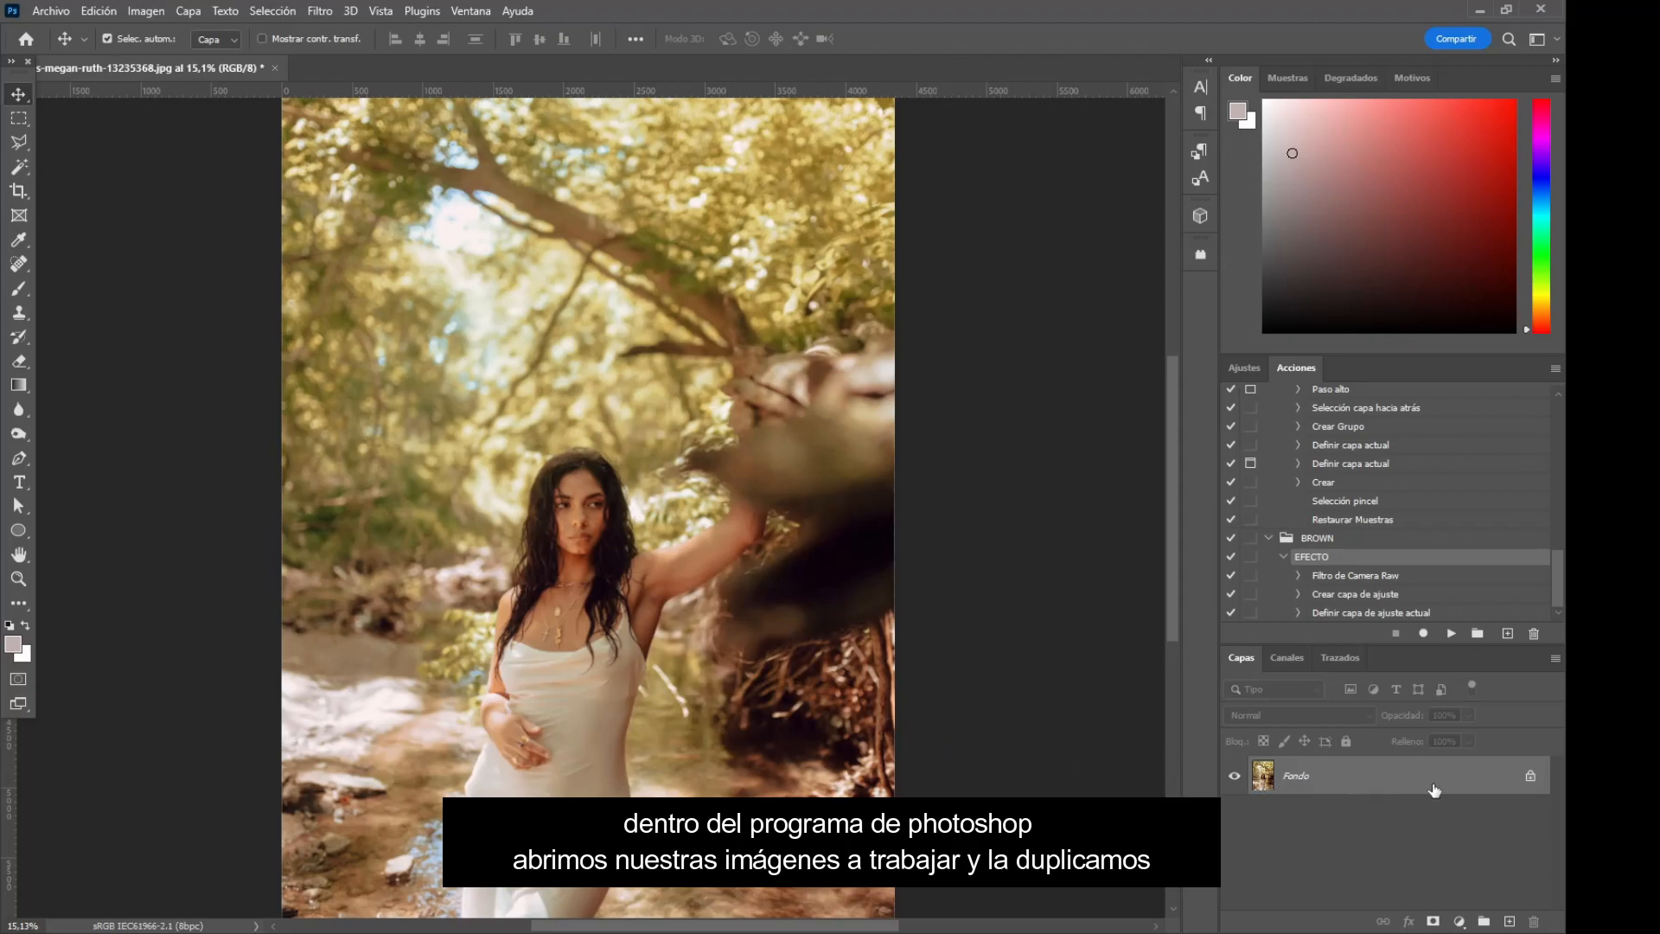
Duplicate the Fondo layer and mark the copy with a green colour label.
left_click_drag(1503, 776, 1509, 919)
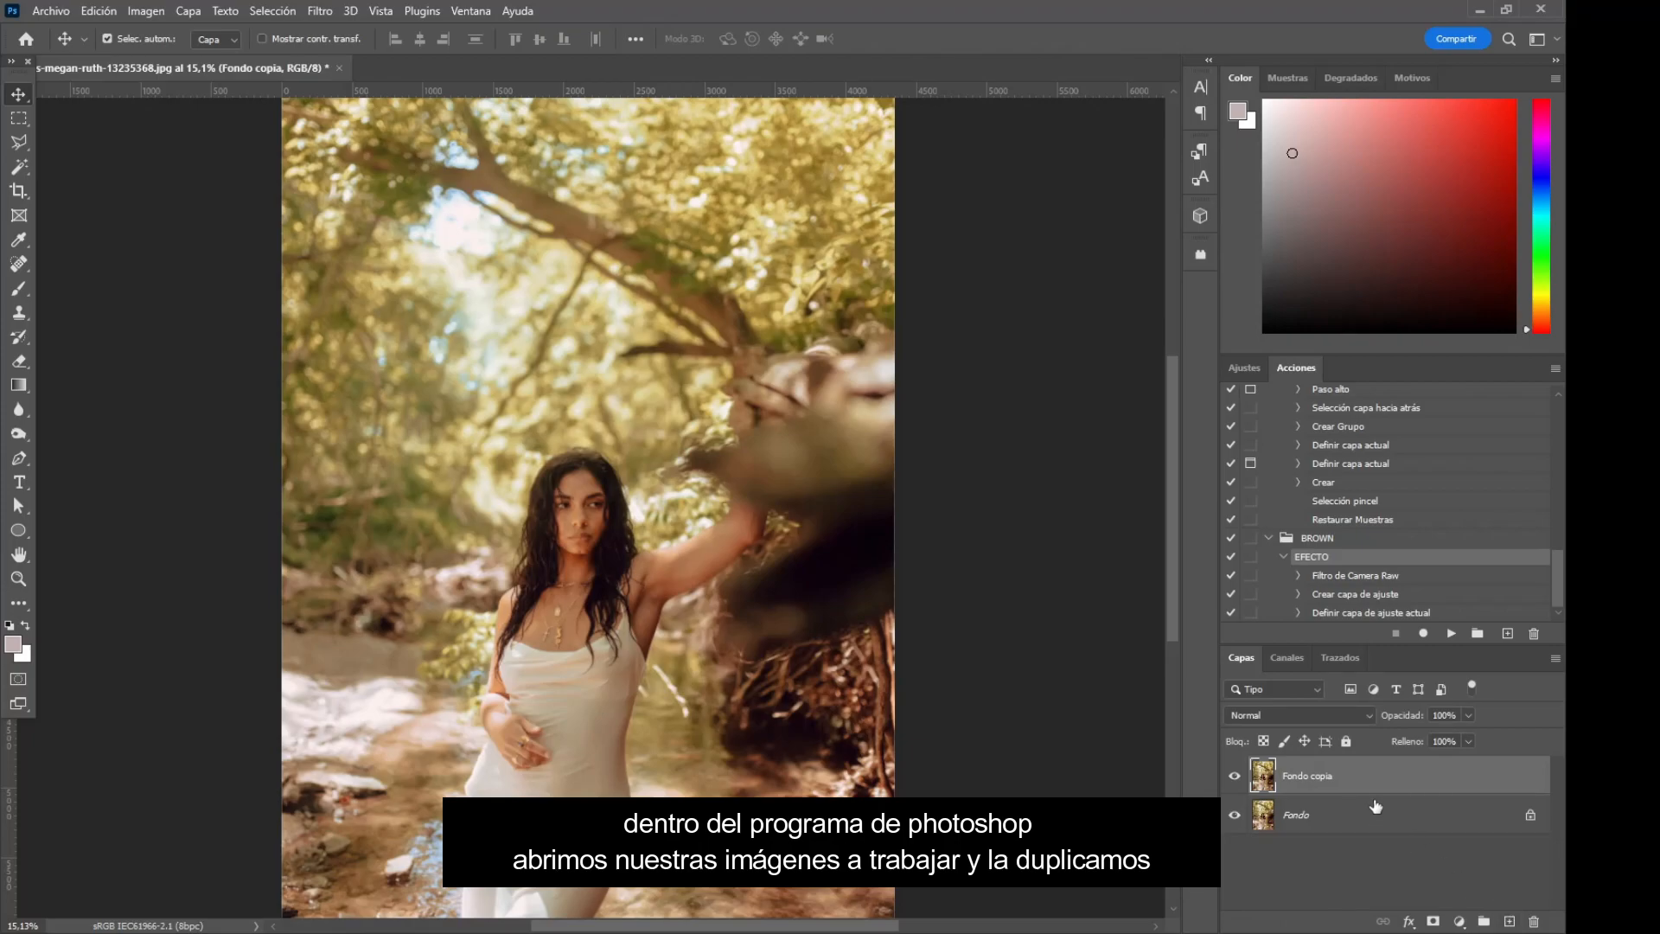
right_click(1360, 781)
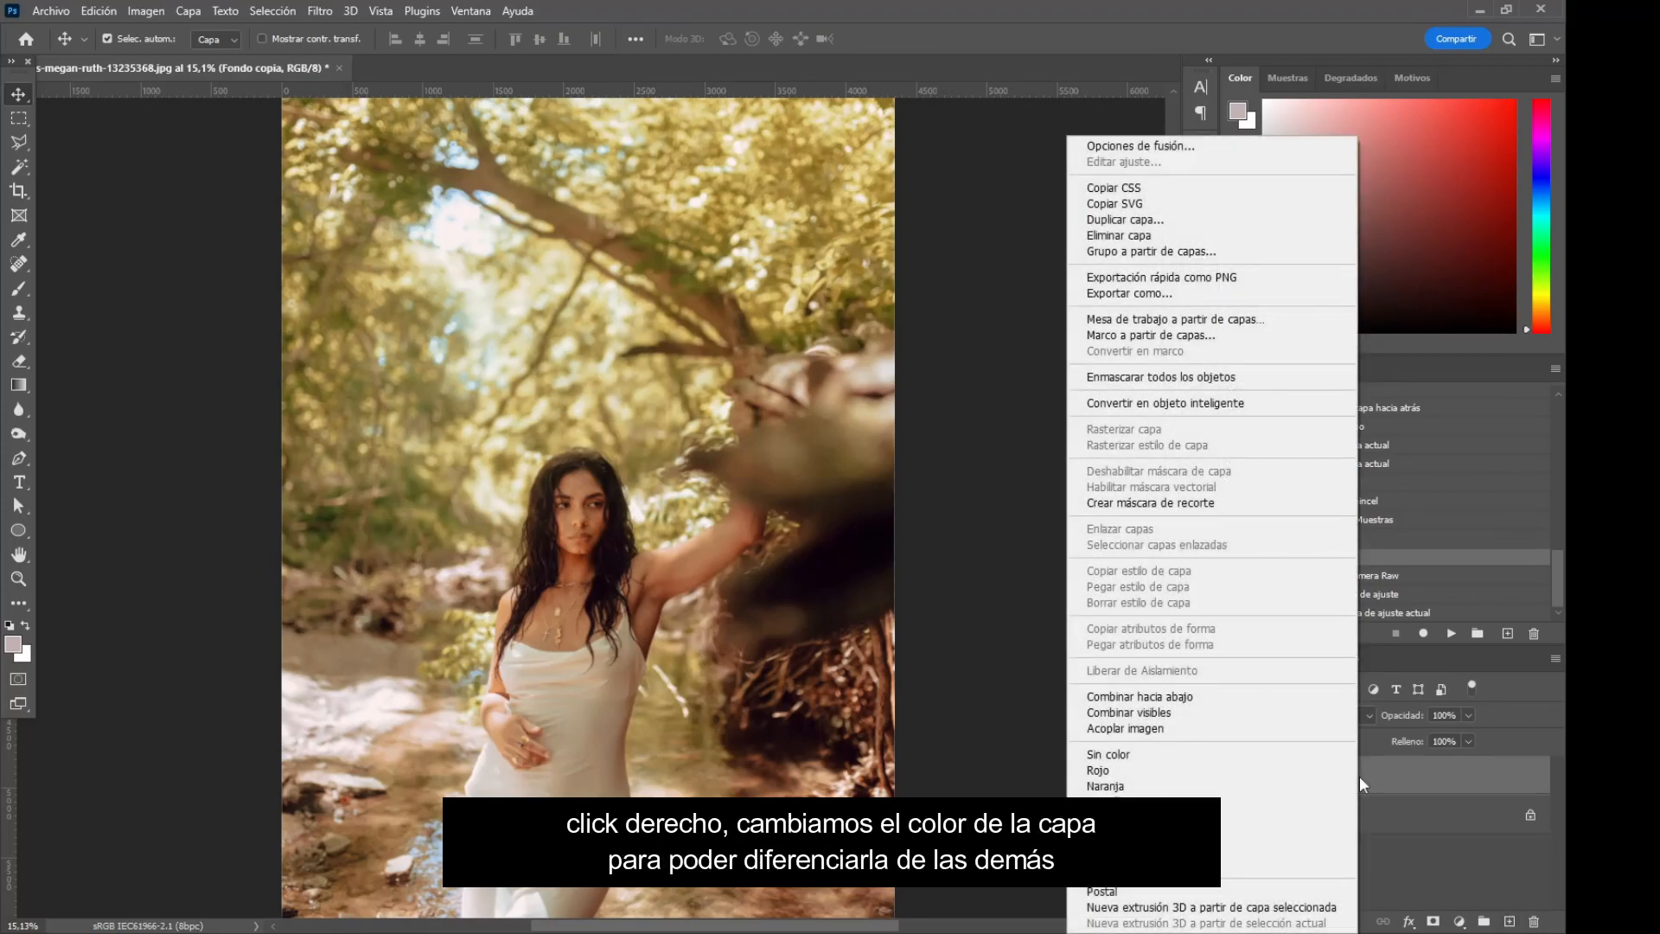
left_click(1247, 820)
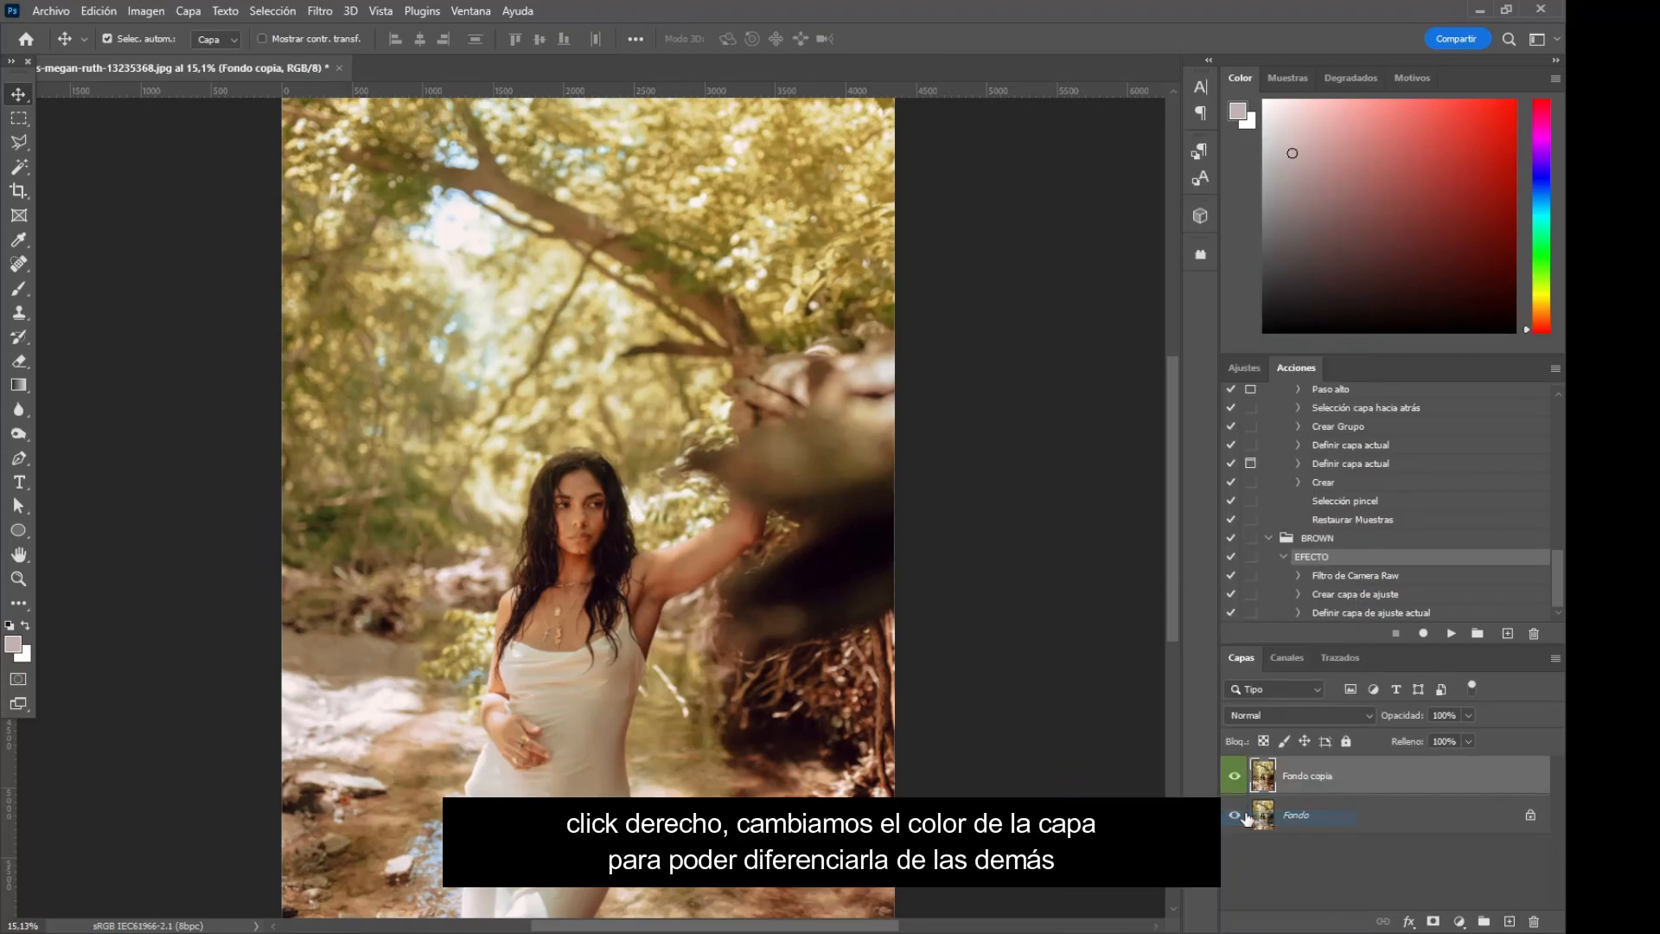
Rename the duplicated layer as MODELO.
double_click(1316, 777)
type("MODELO")
key("Return")
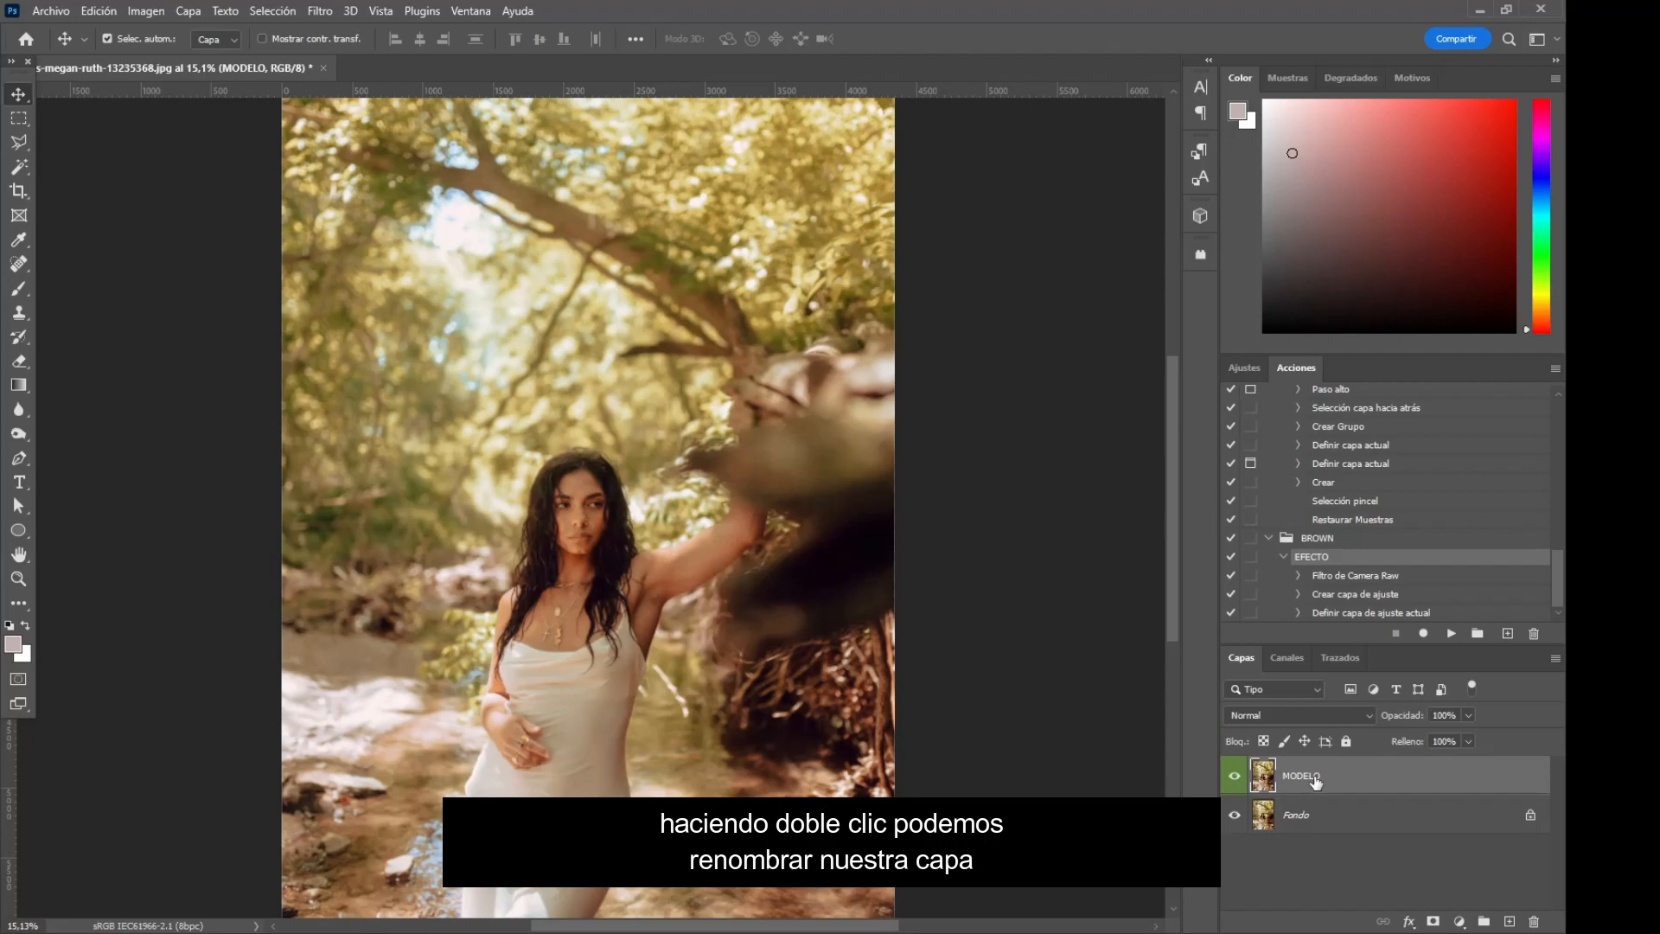
Open Neural Filters for the MODELO layer and enable Superzoom with a 2x enlargement.
key("ctrl+plus")
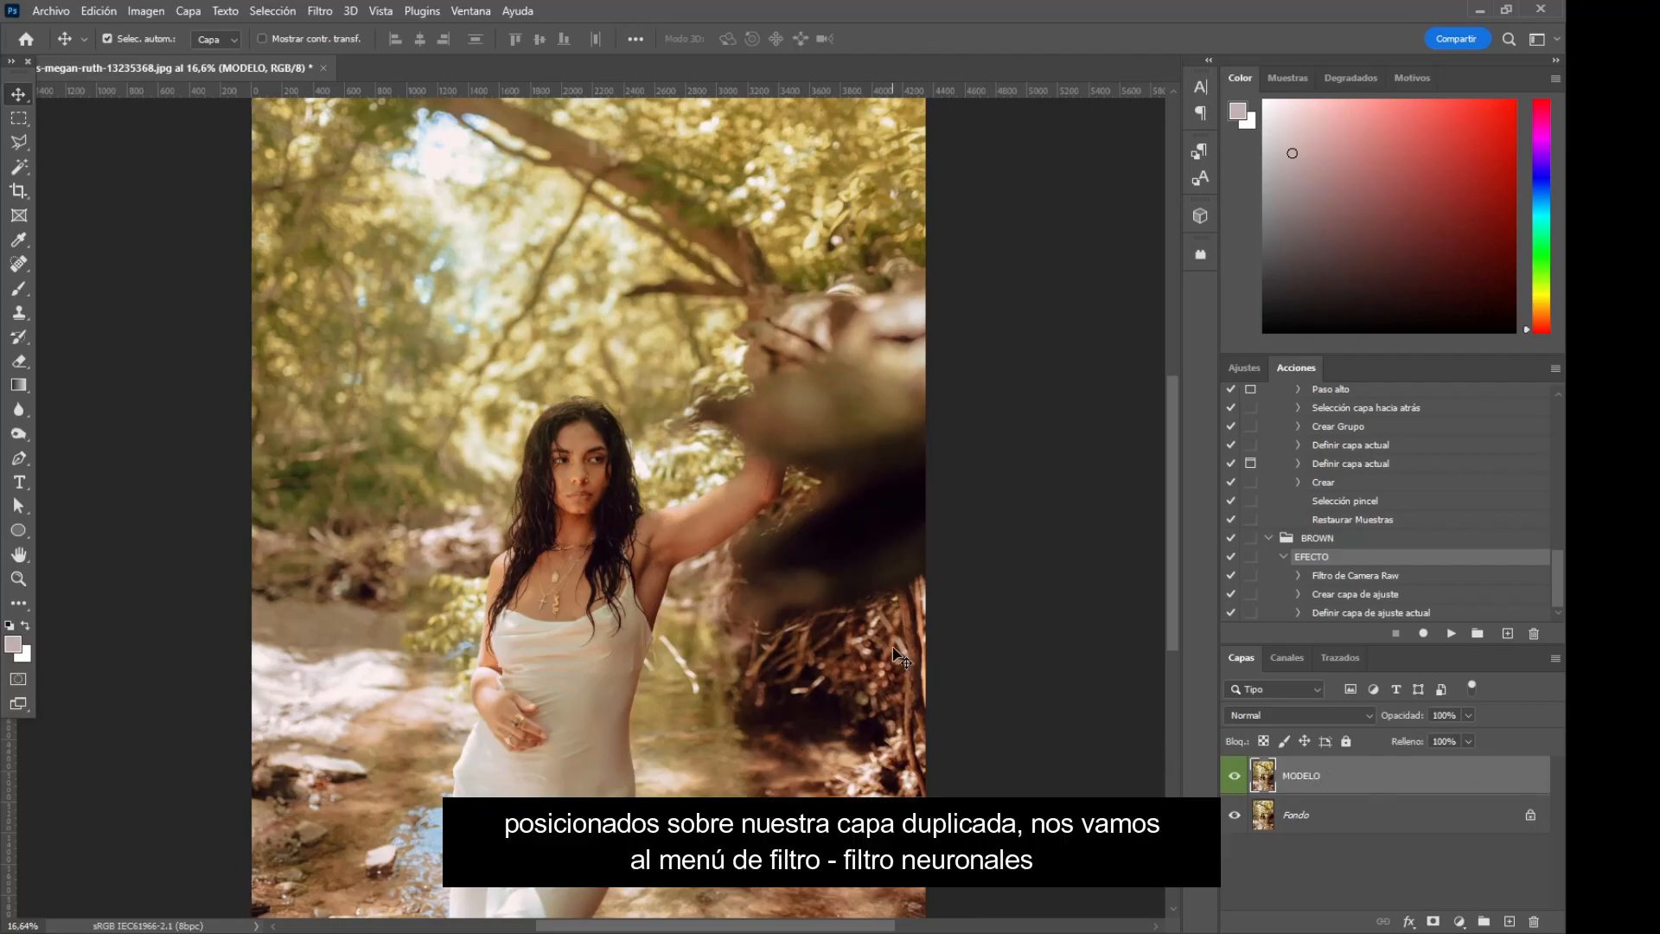
left_click(320, 12)
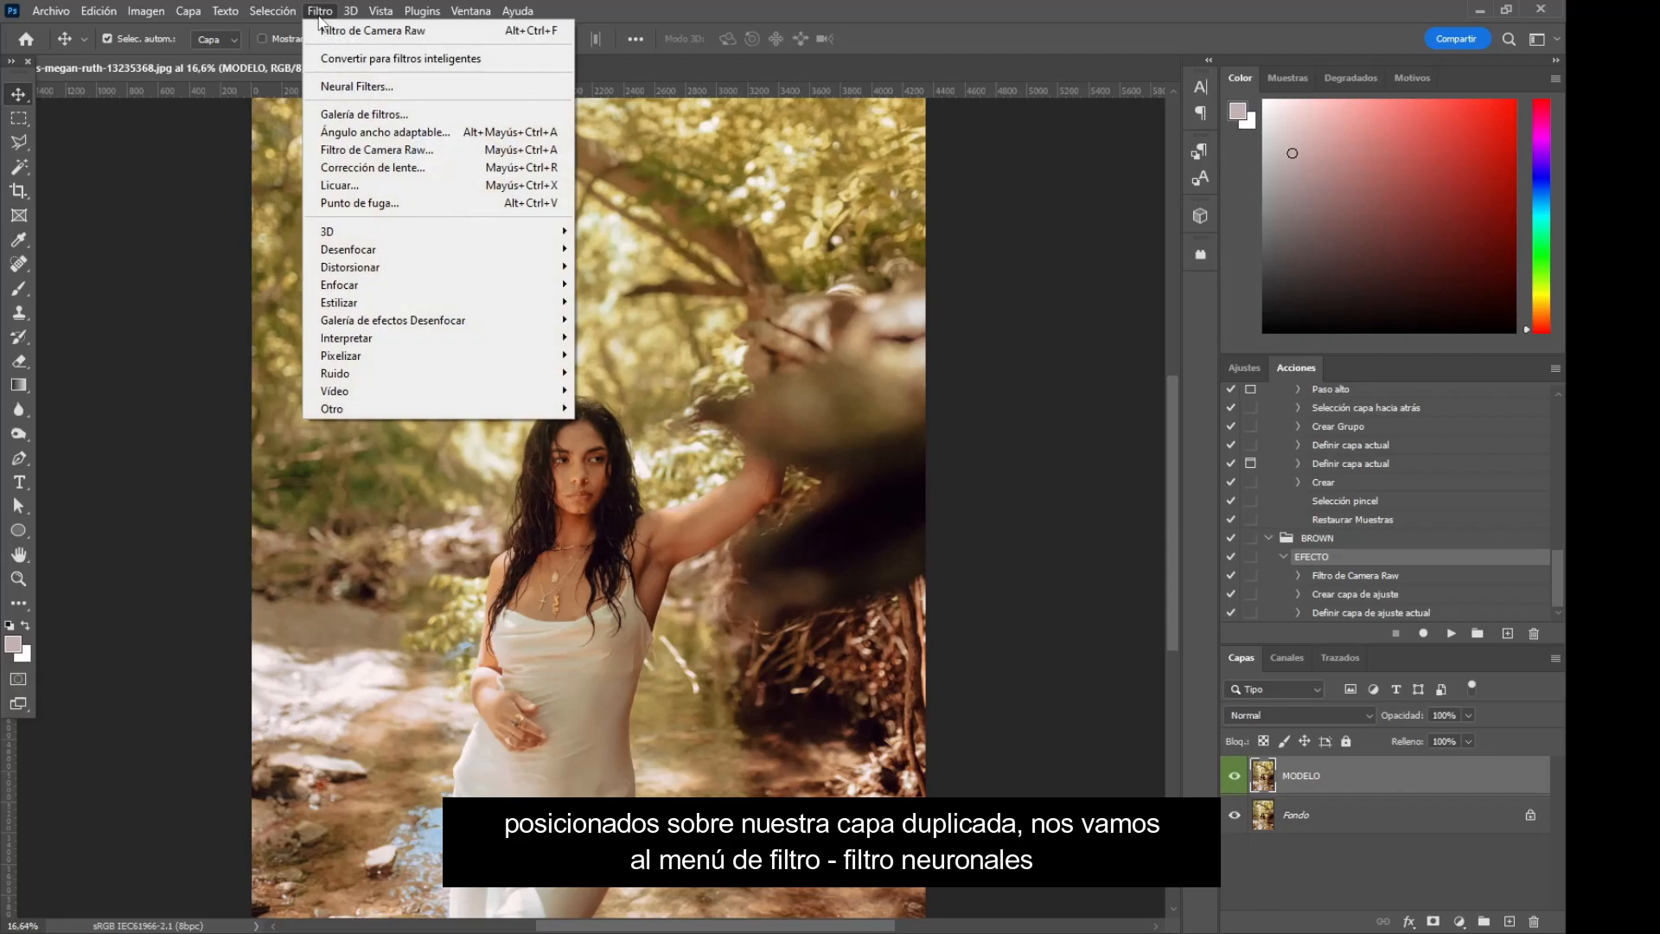
left_click(416, 89)
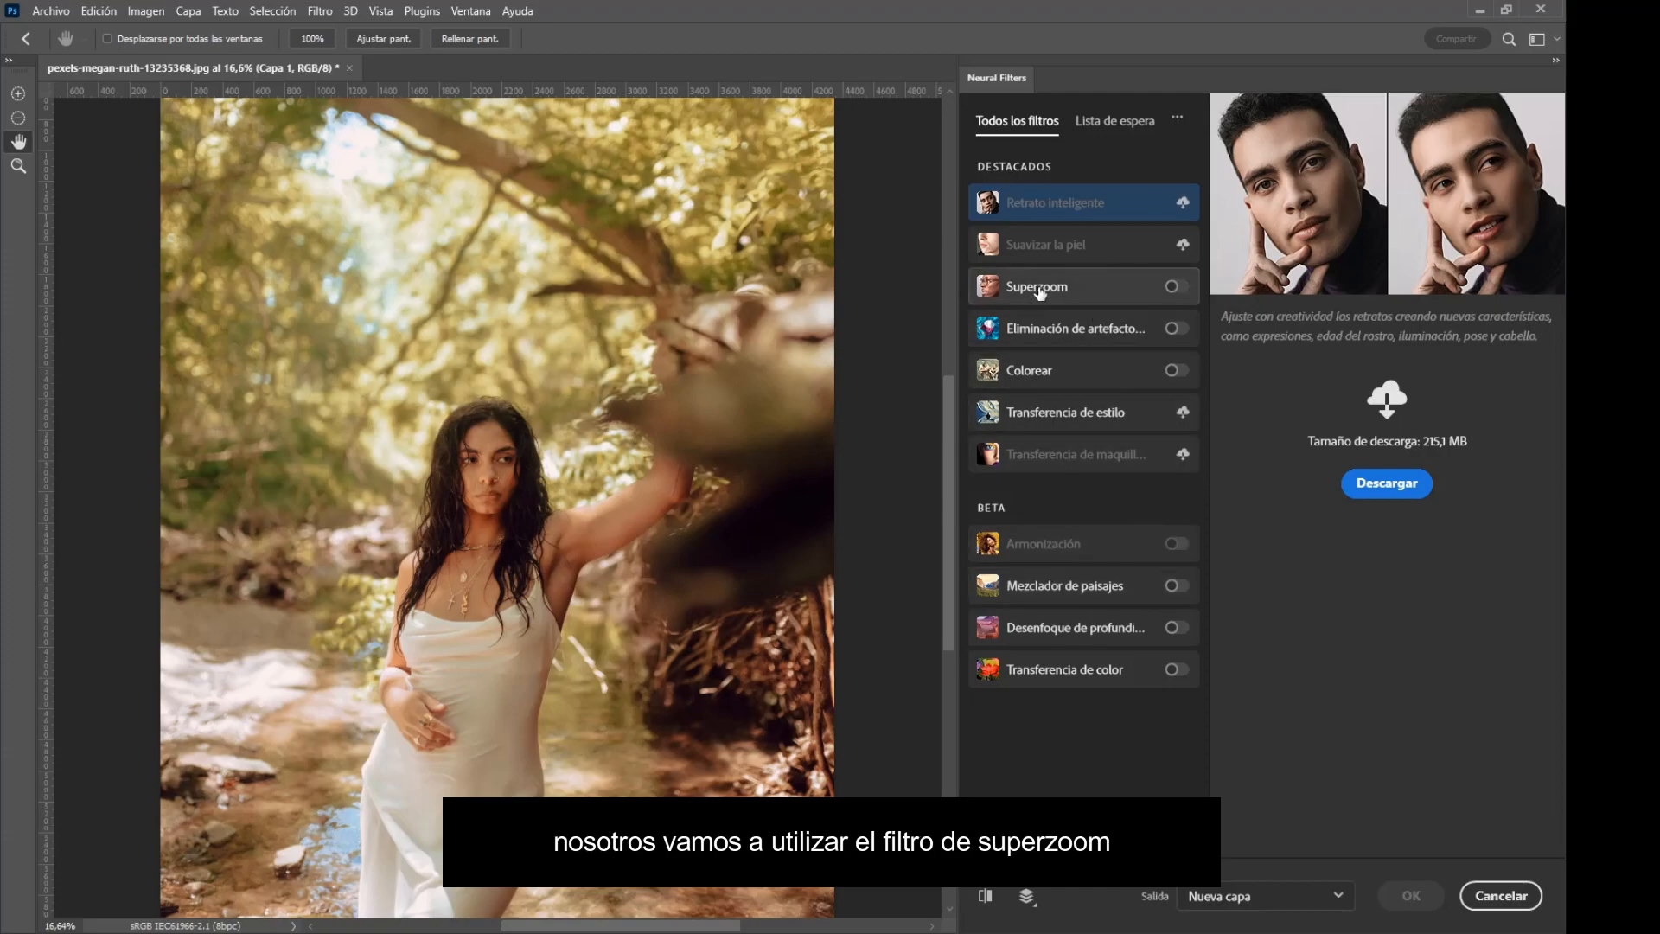
mouse_move(1063, 297)
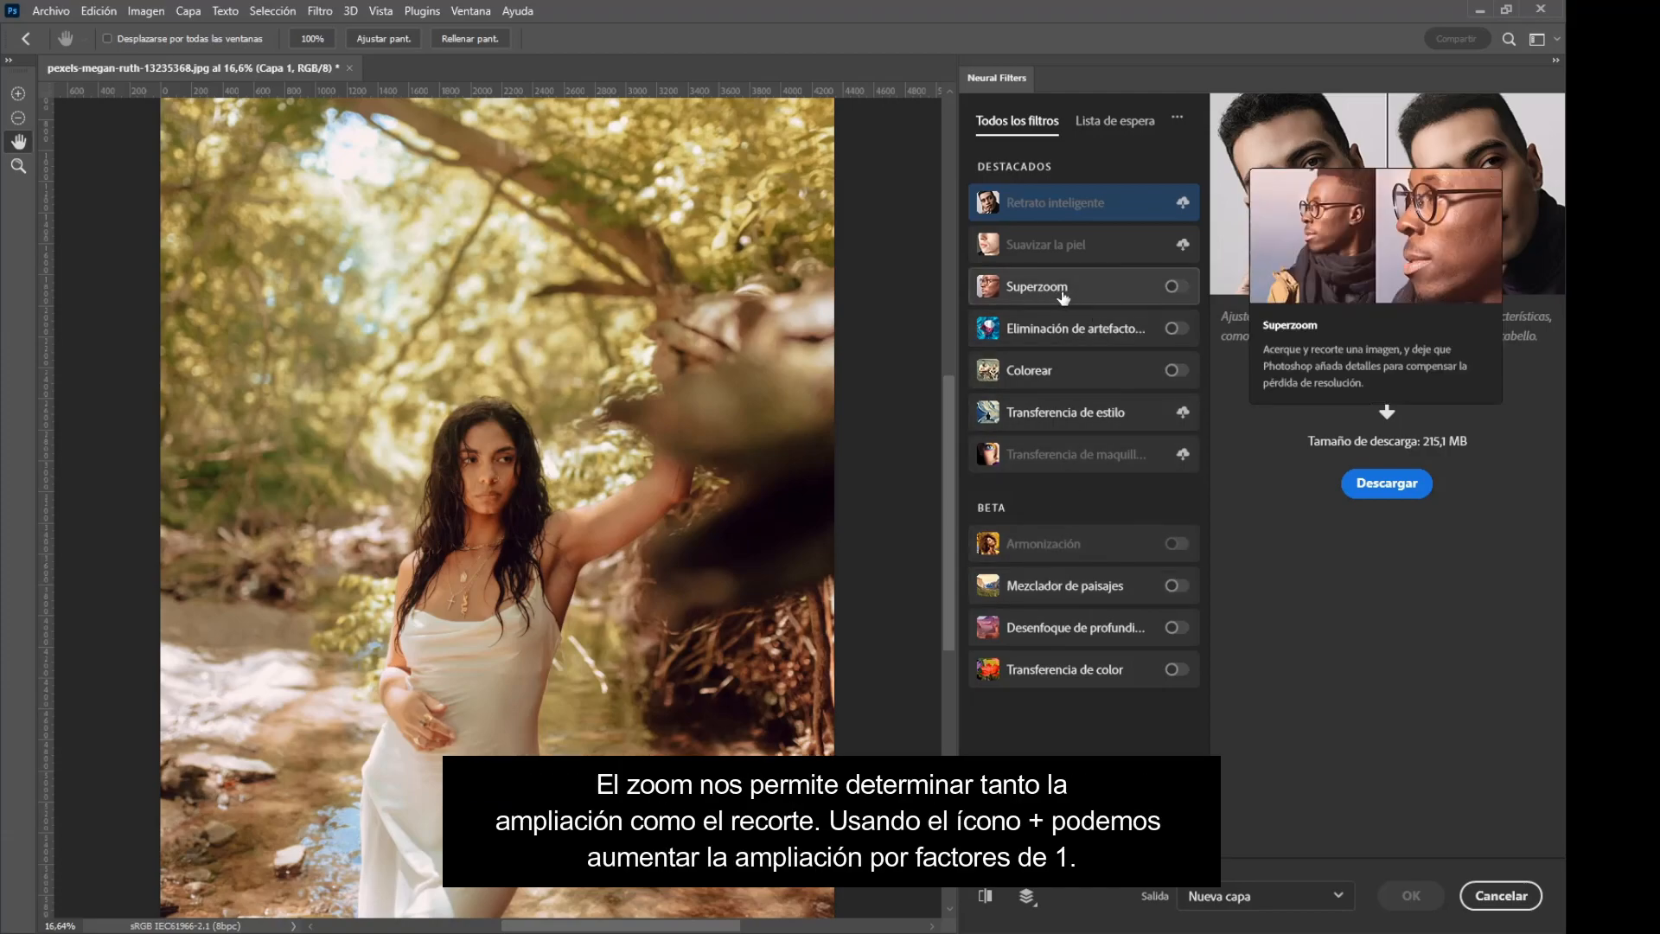
left_click(1172, 287)
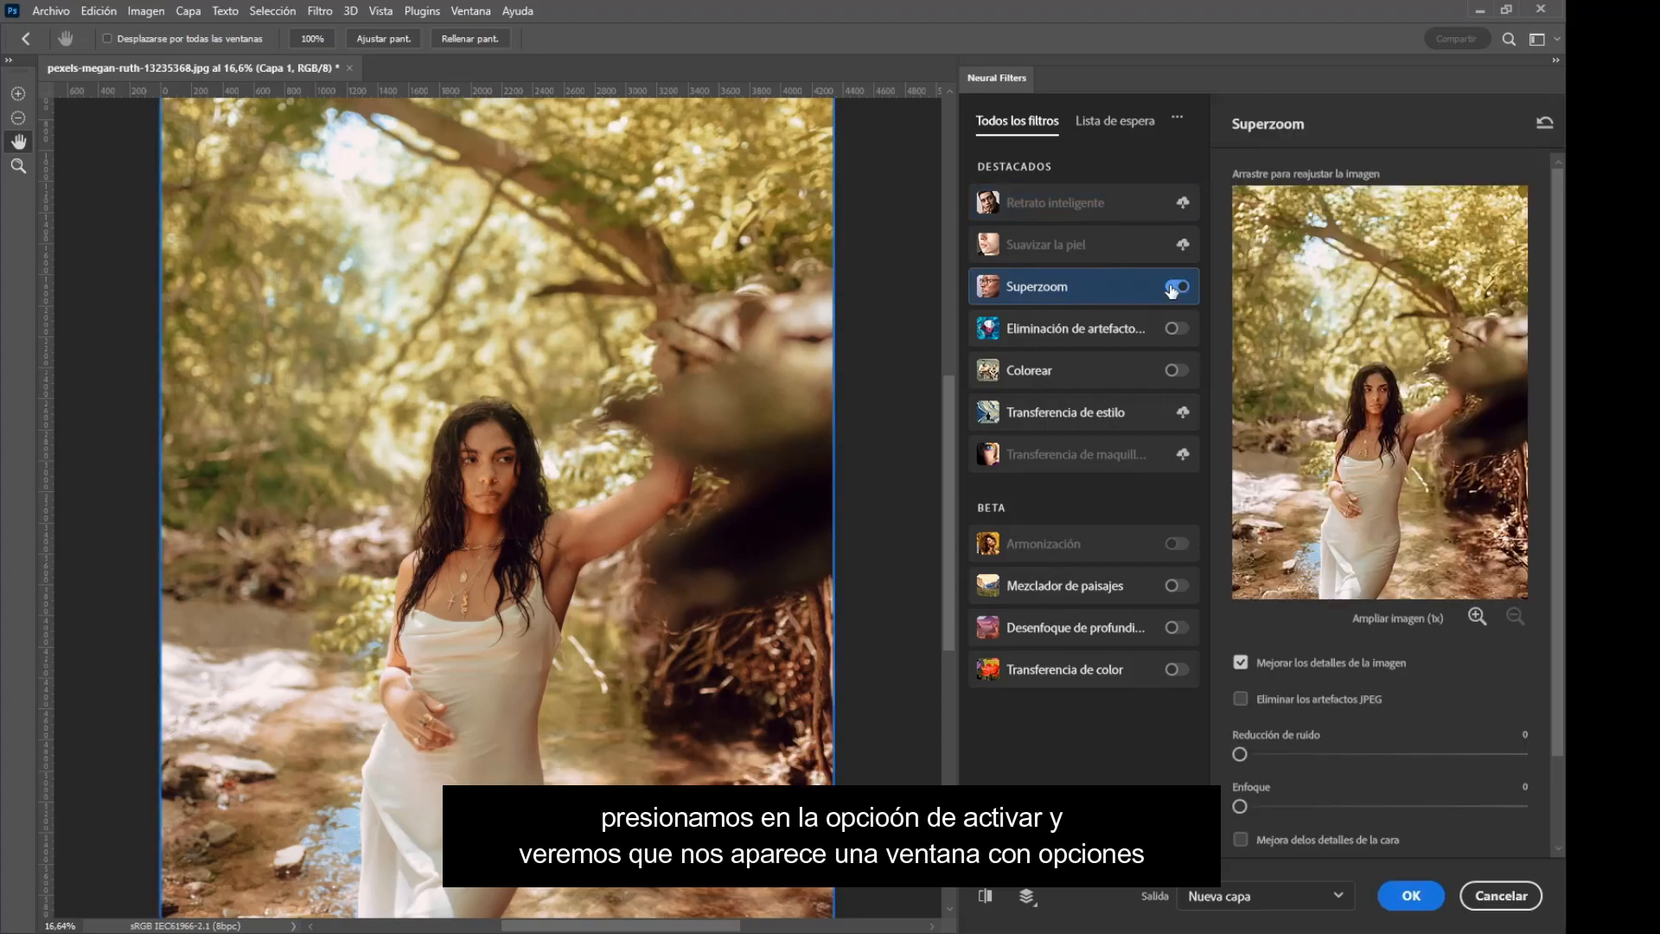
left_click(1476, 616)
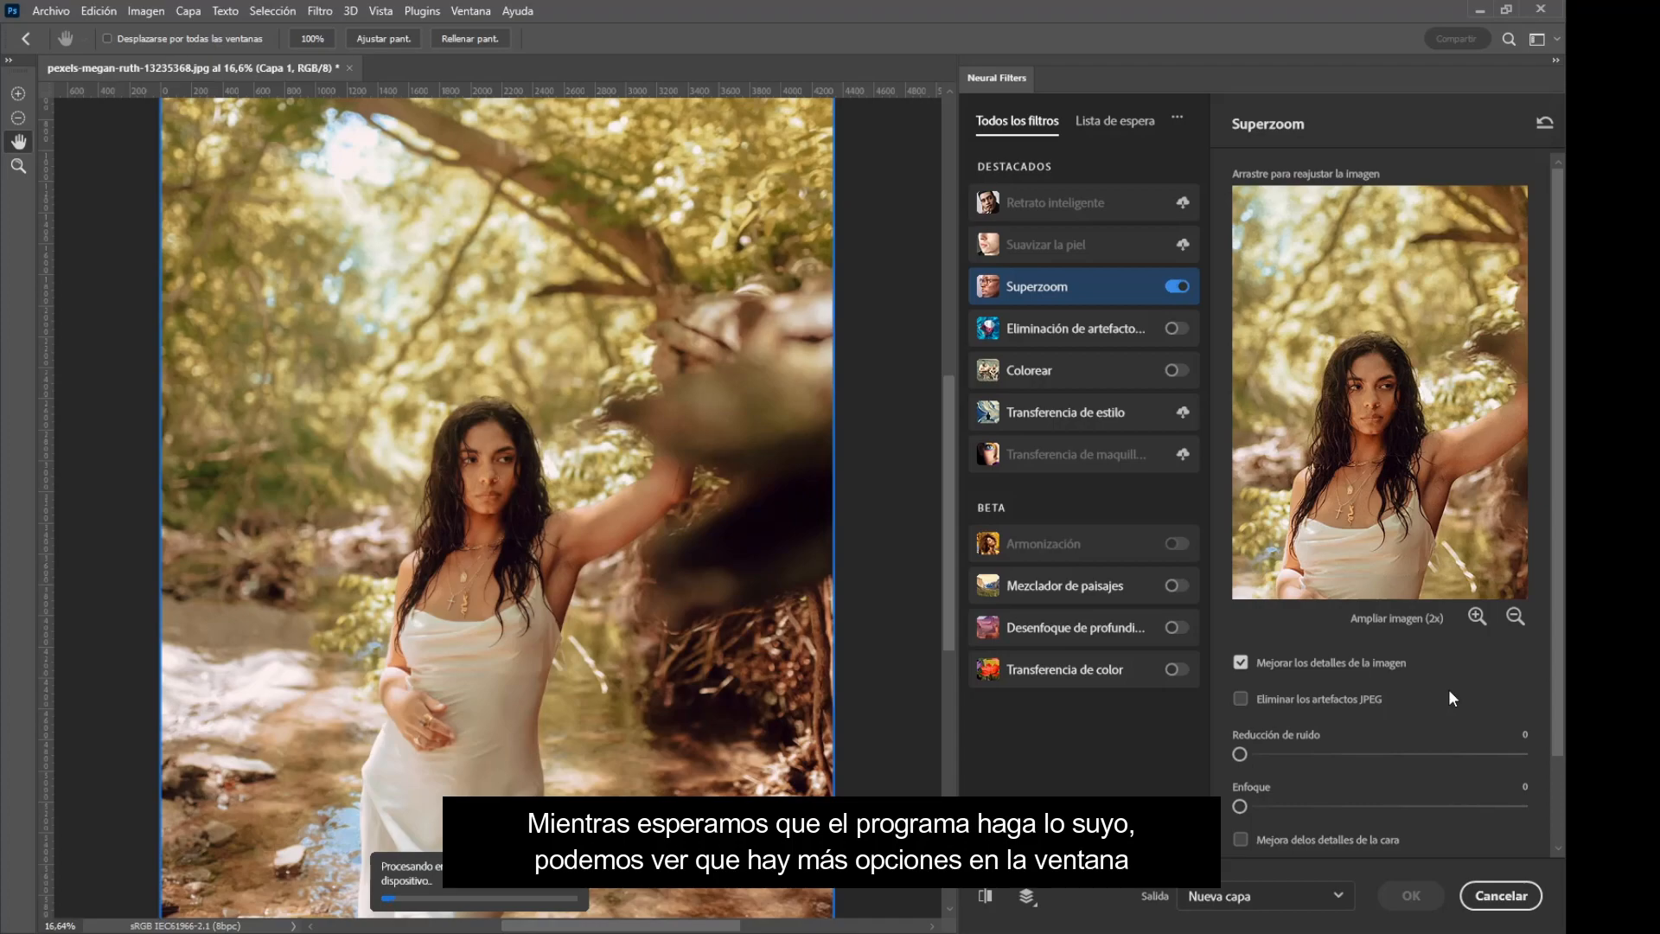
Enable face detail enhancement and JPEG artifact removal in Superzoom, and apply the filter with output to a new layer.
left_click(1240, 839)
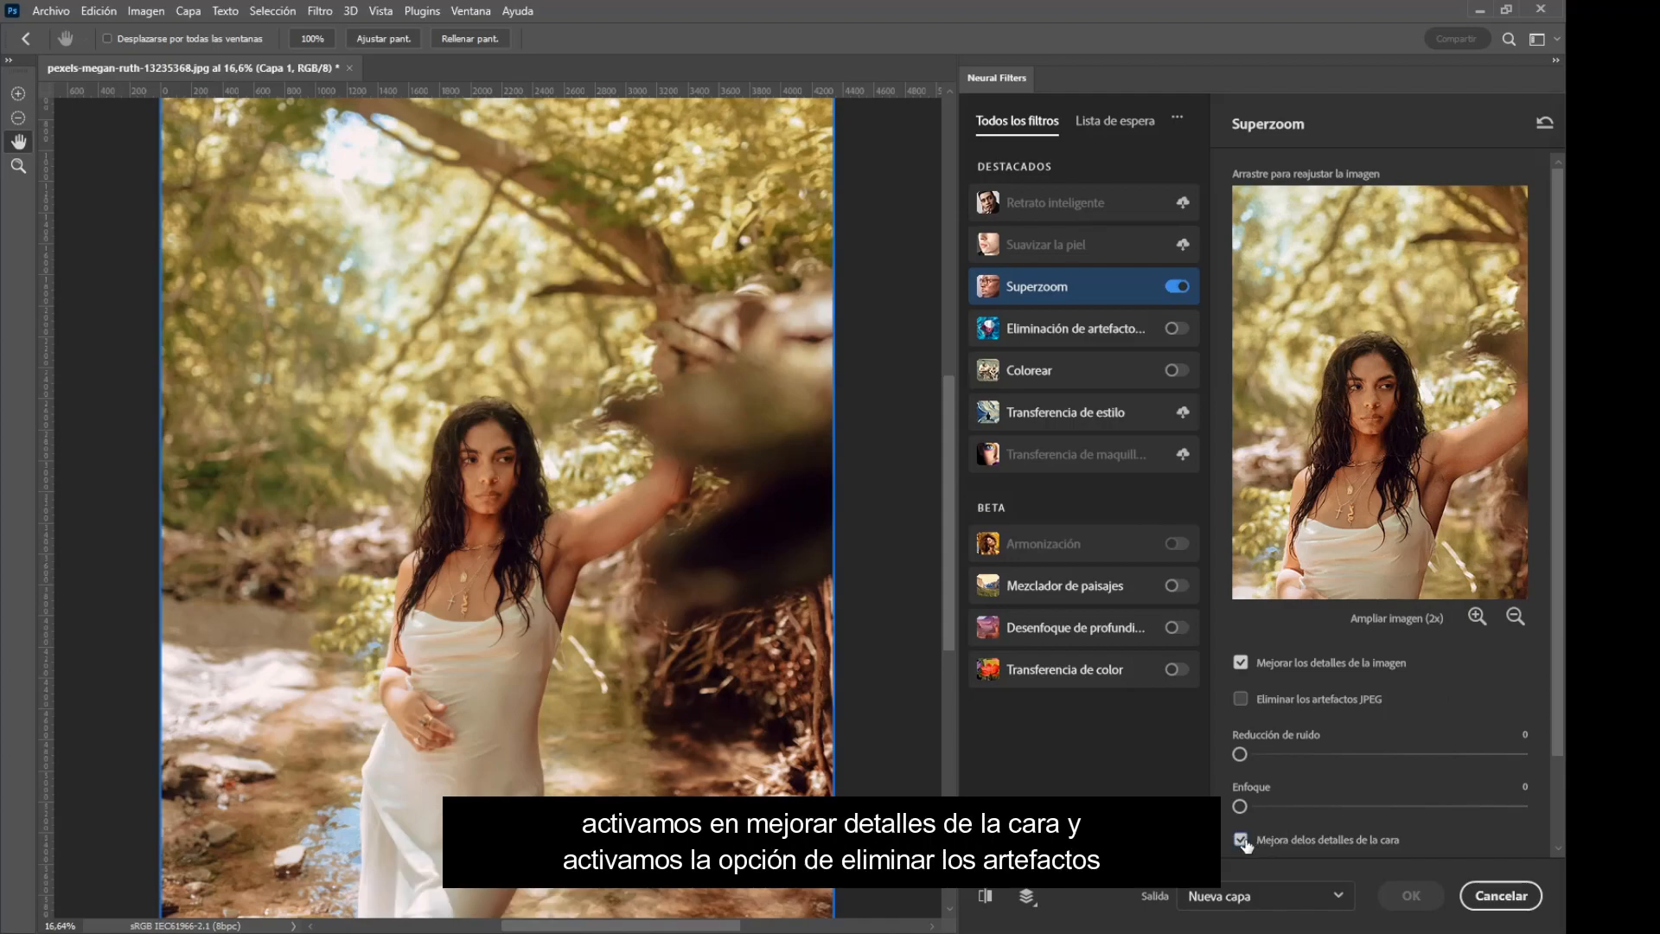
left_click(1240, 700)
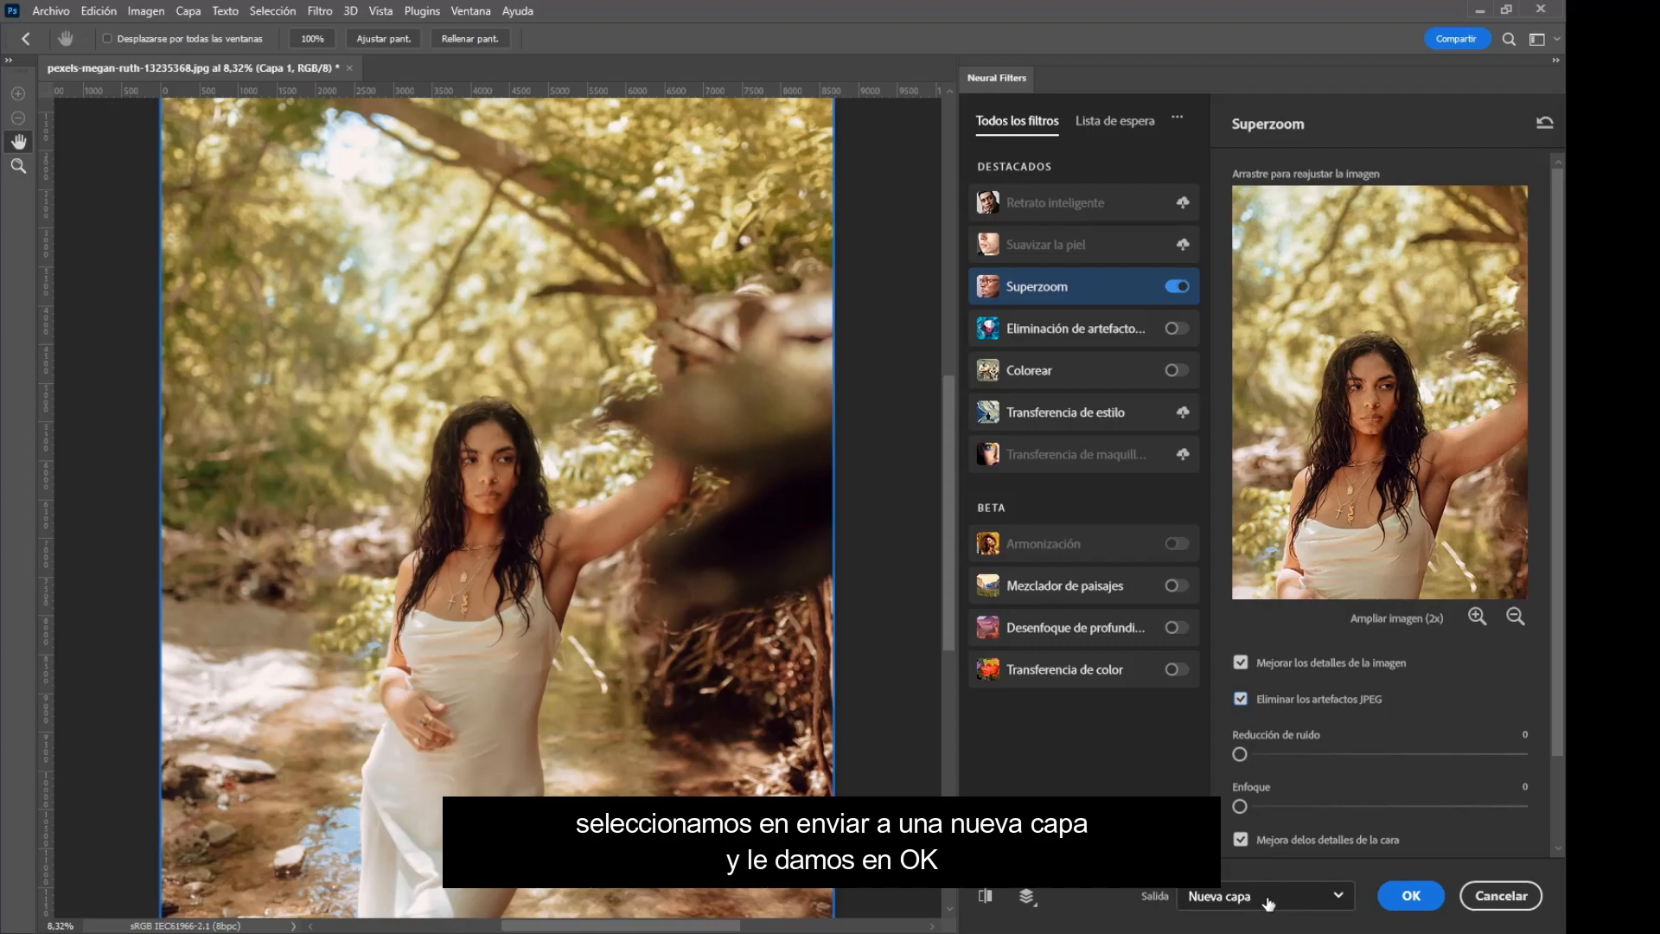
left_click(1412, 897)
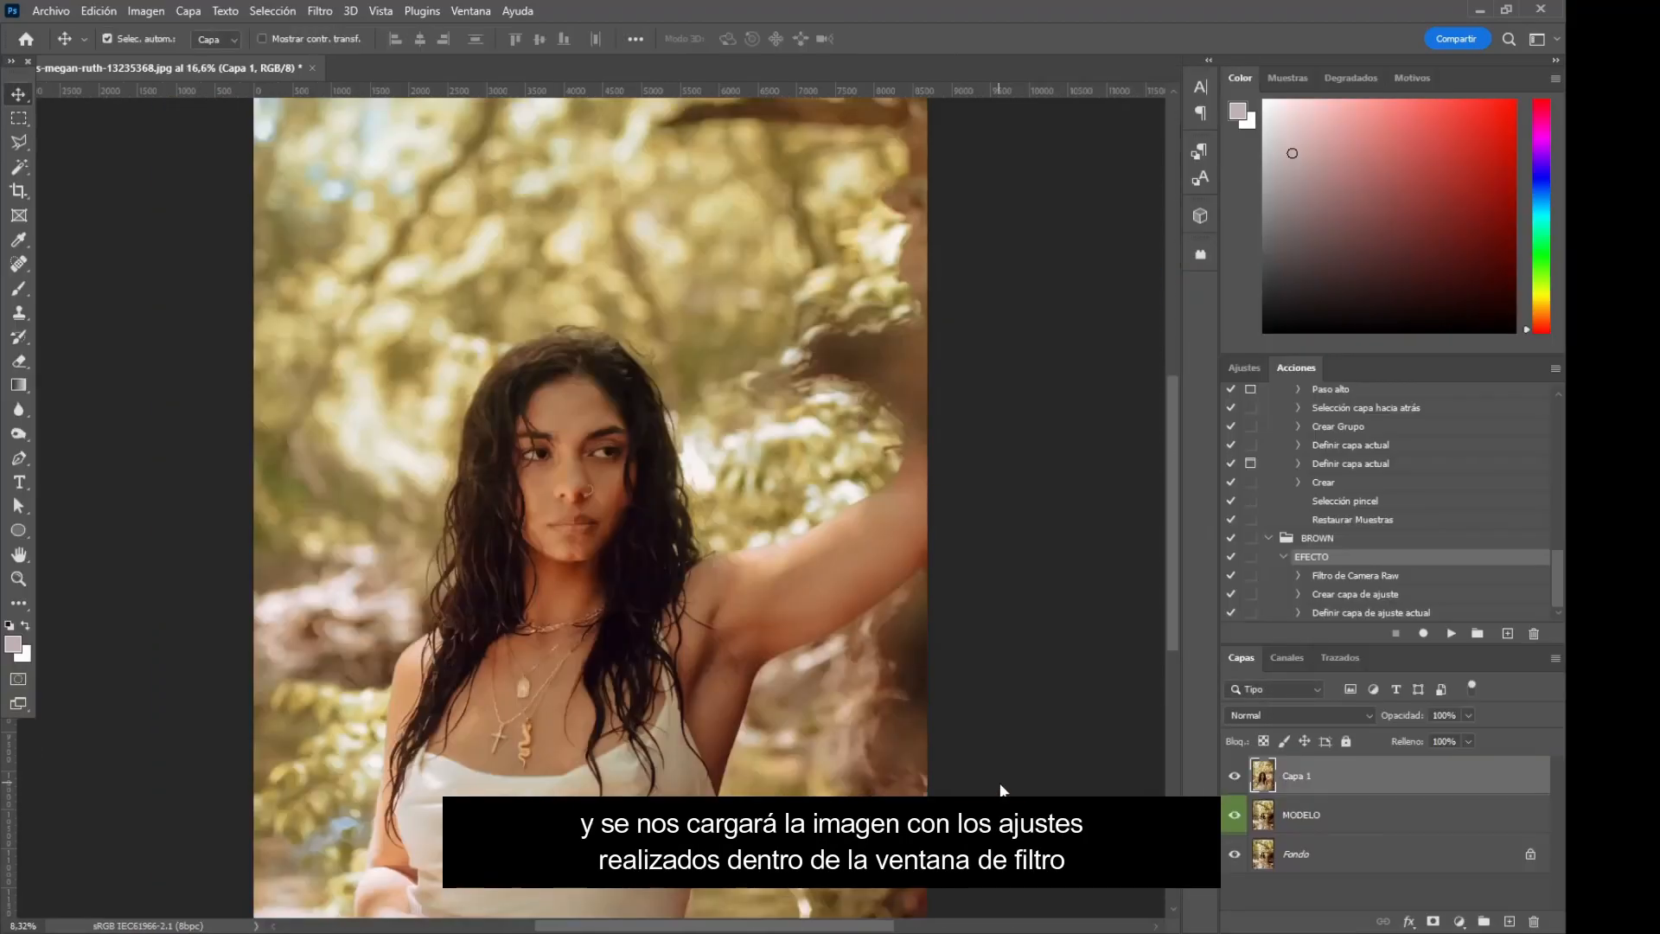
Examine the enlarged face up close and compare before and after by toggling the visibility of layer Capa 1.
key("ctrl+minus")
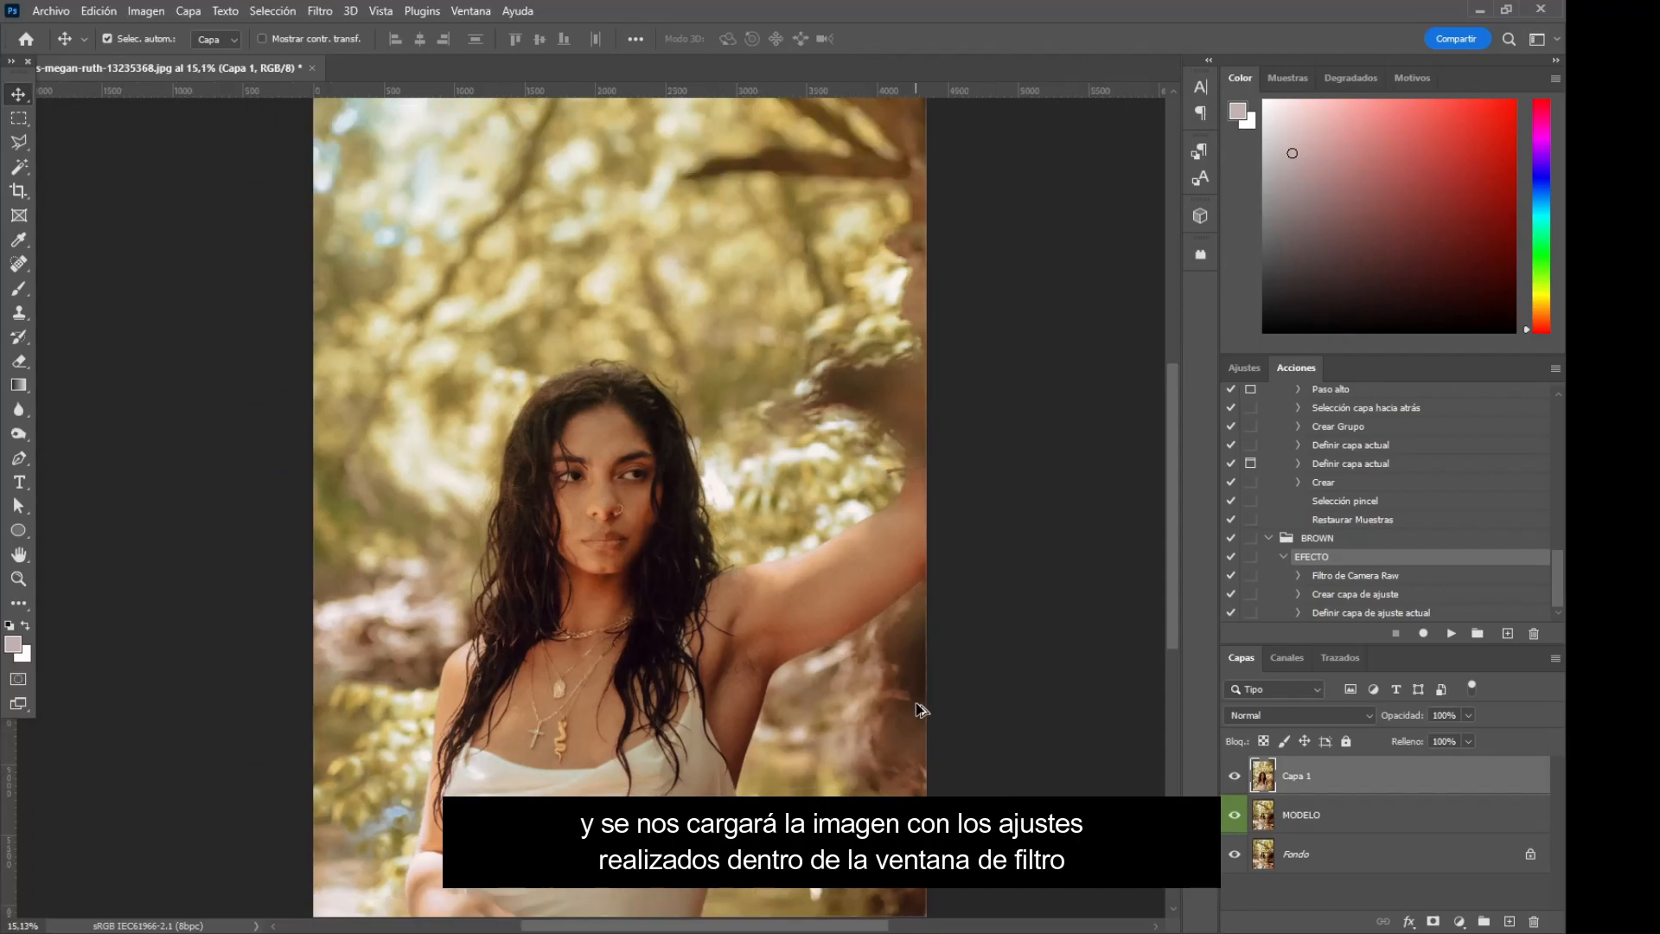
scroll(718, 709, "up", 10)
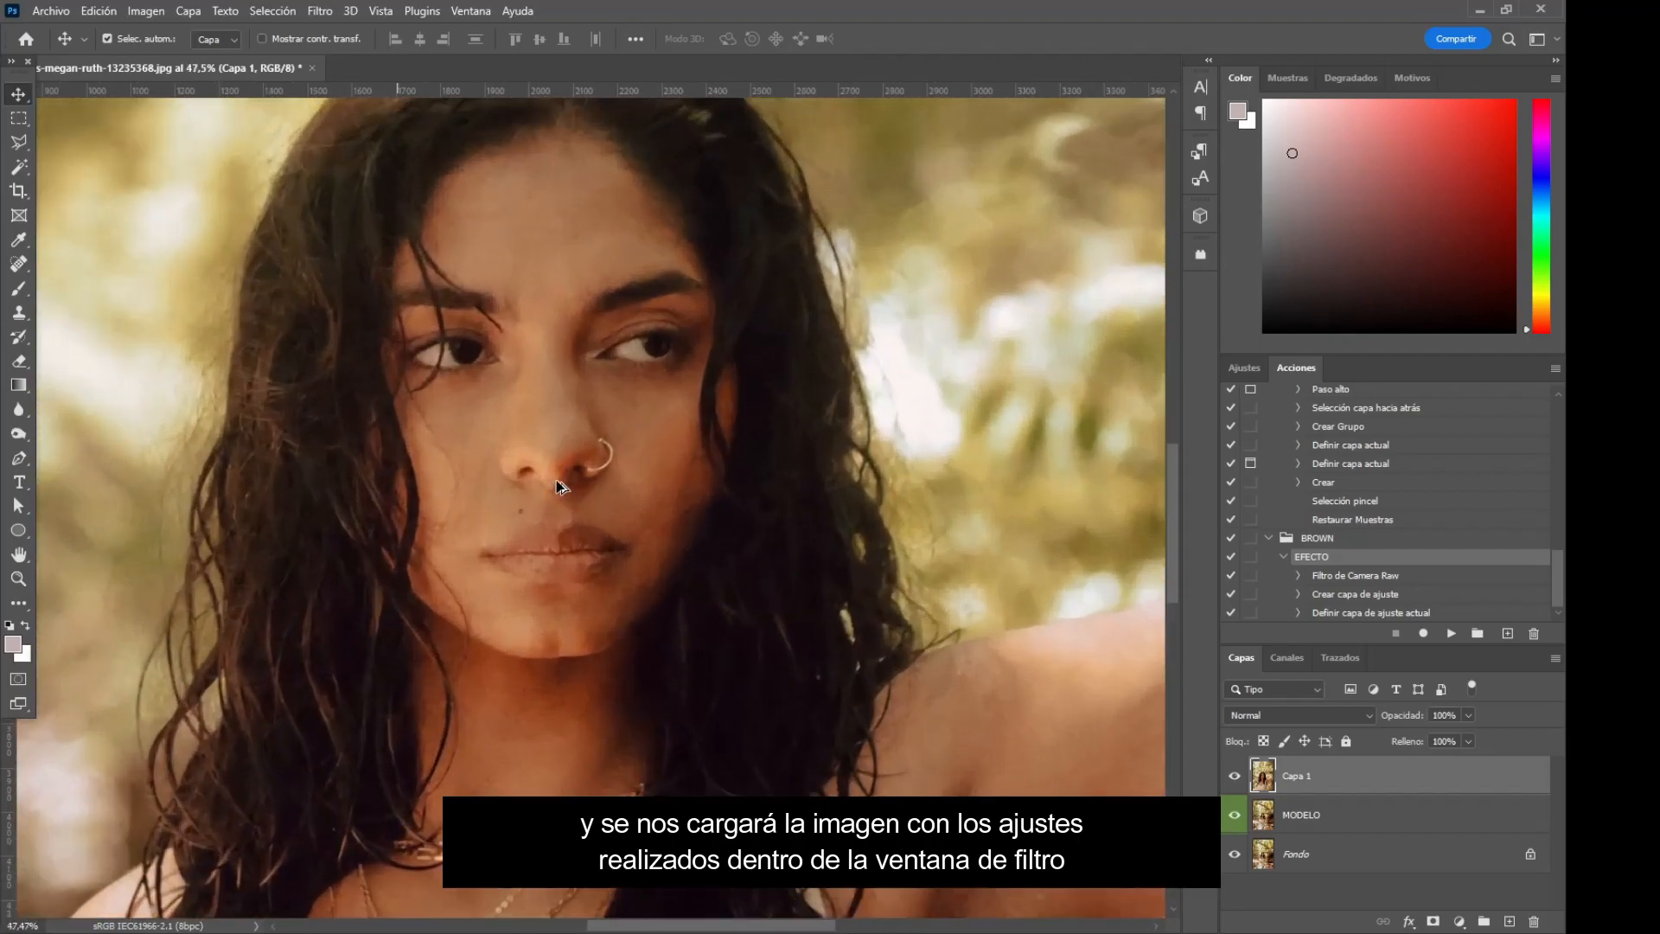
scroll(830, 510, "up", 2)
scroll(869, 512, "down", 8)
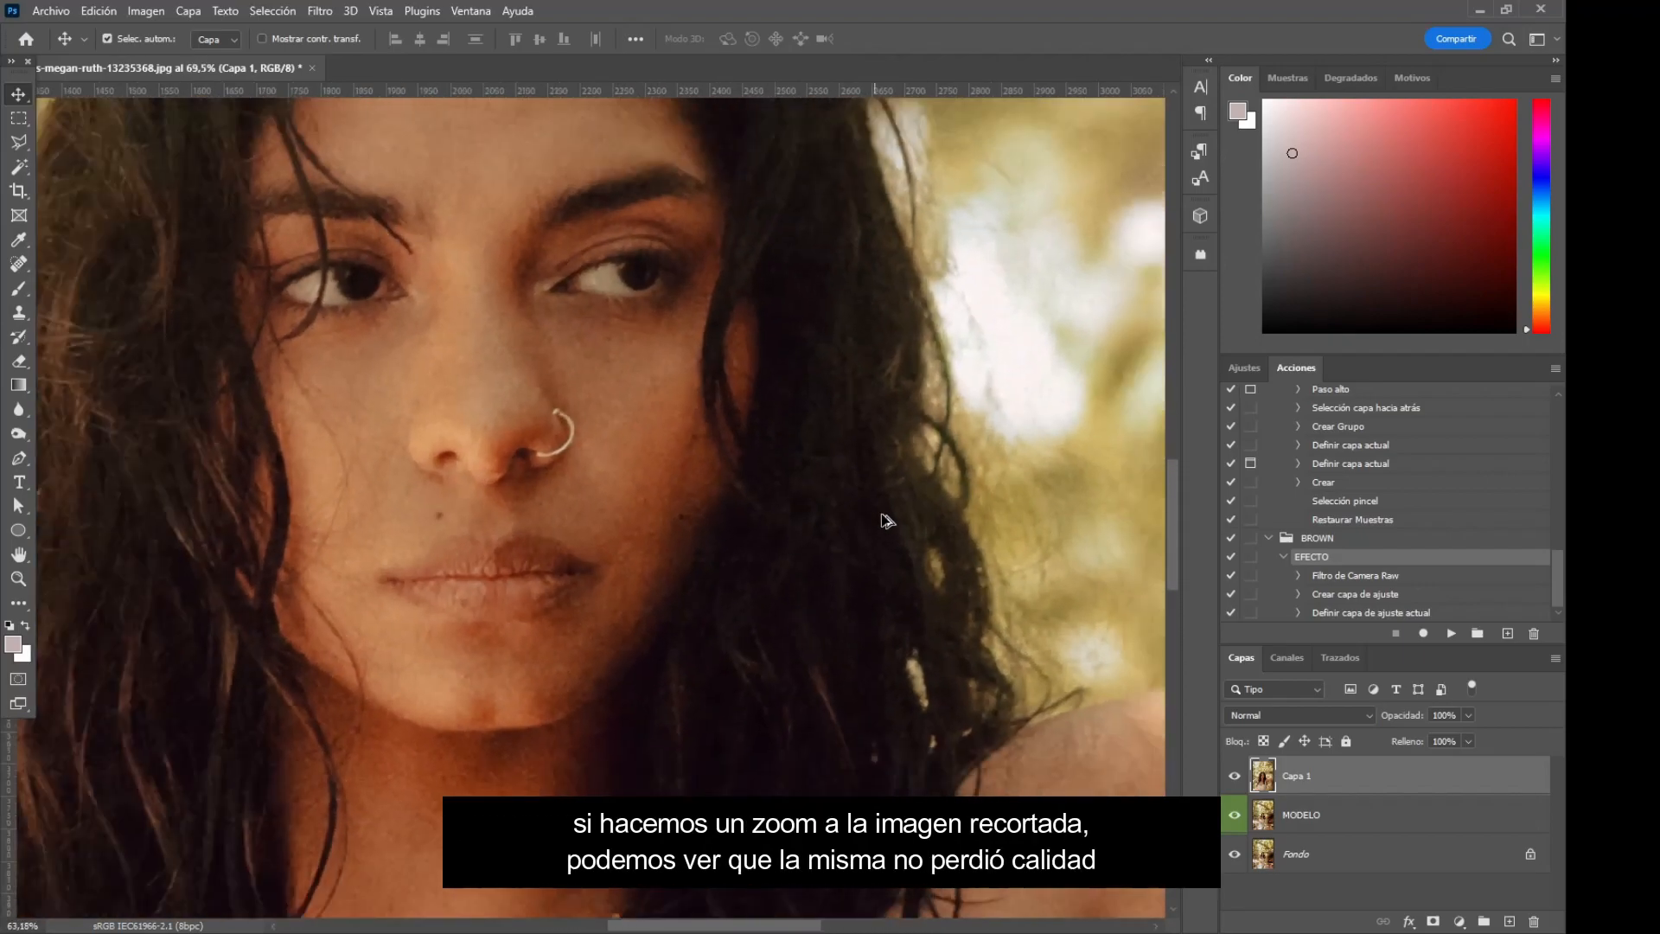
scroll(882, 568, "down", 2)
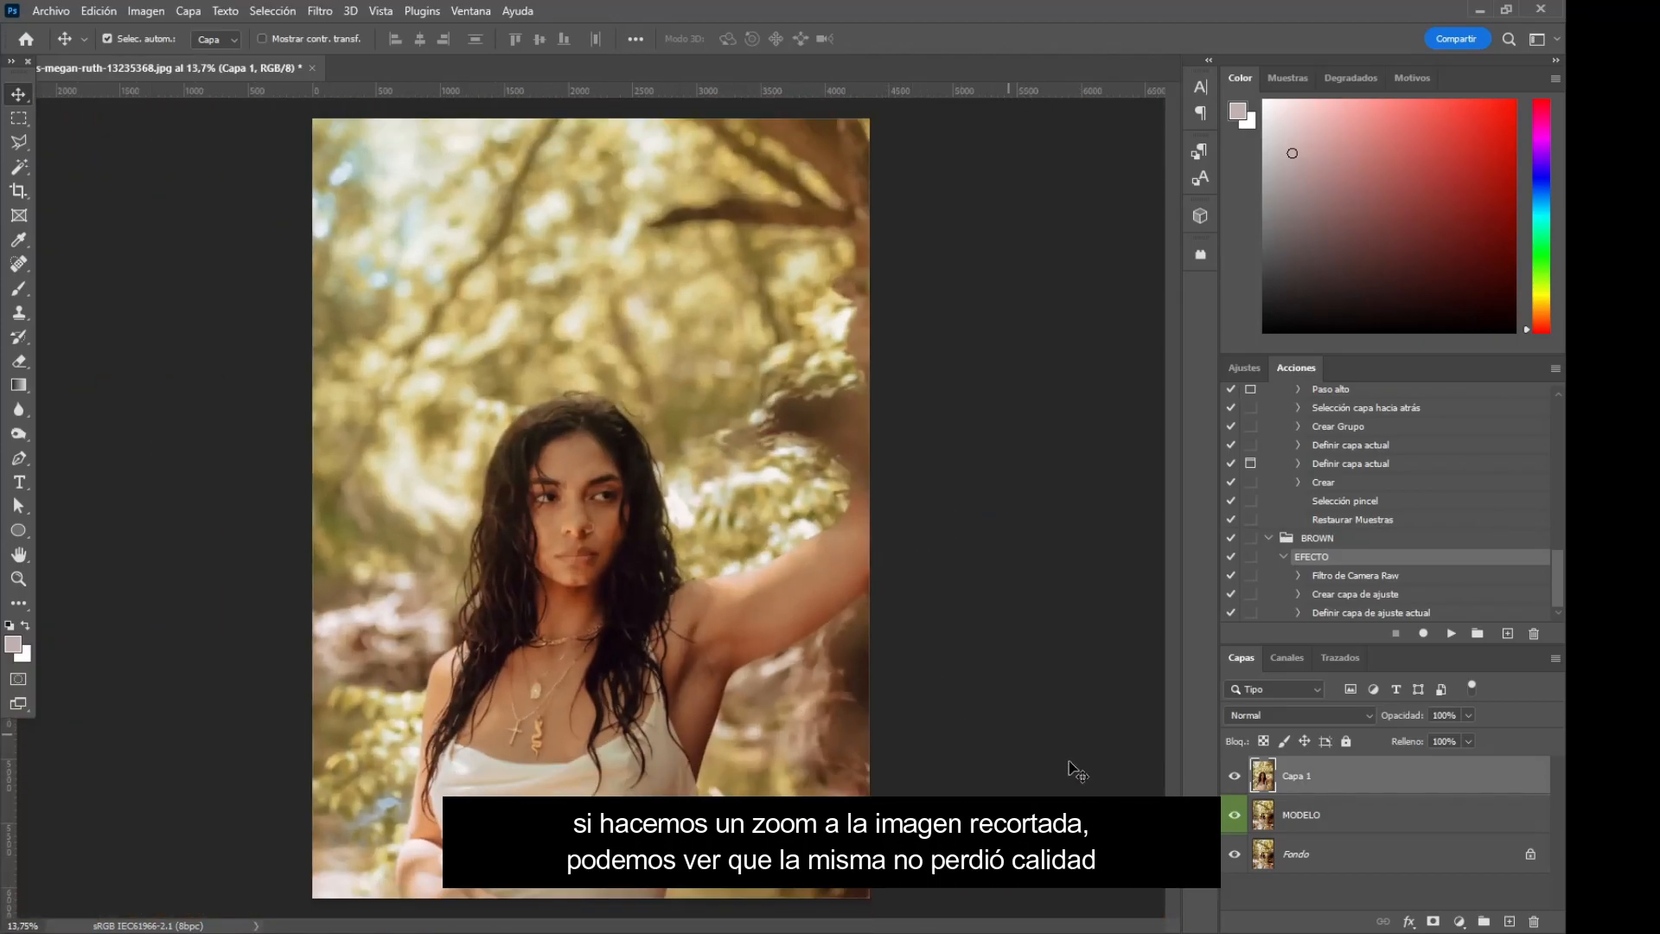
left_click(1235, 778)
left_click(1235, 777)
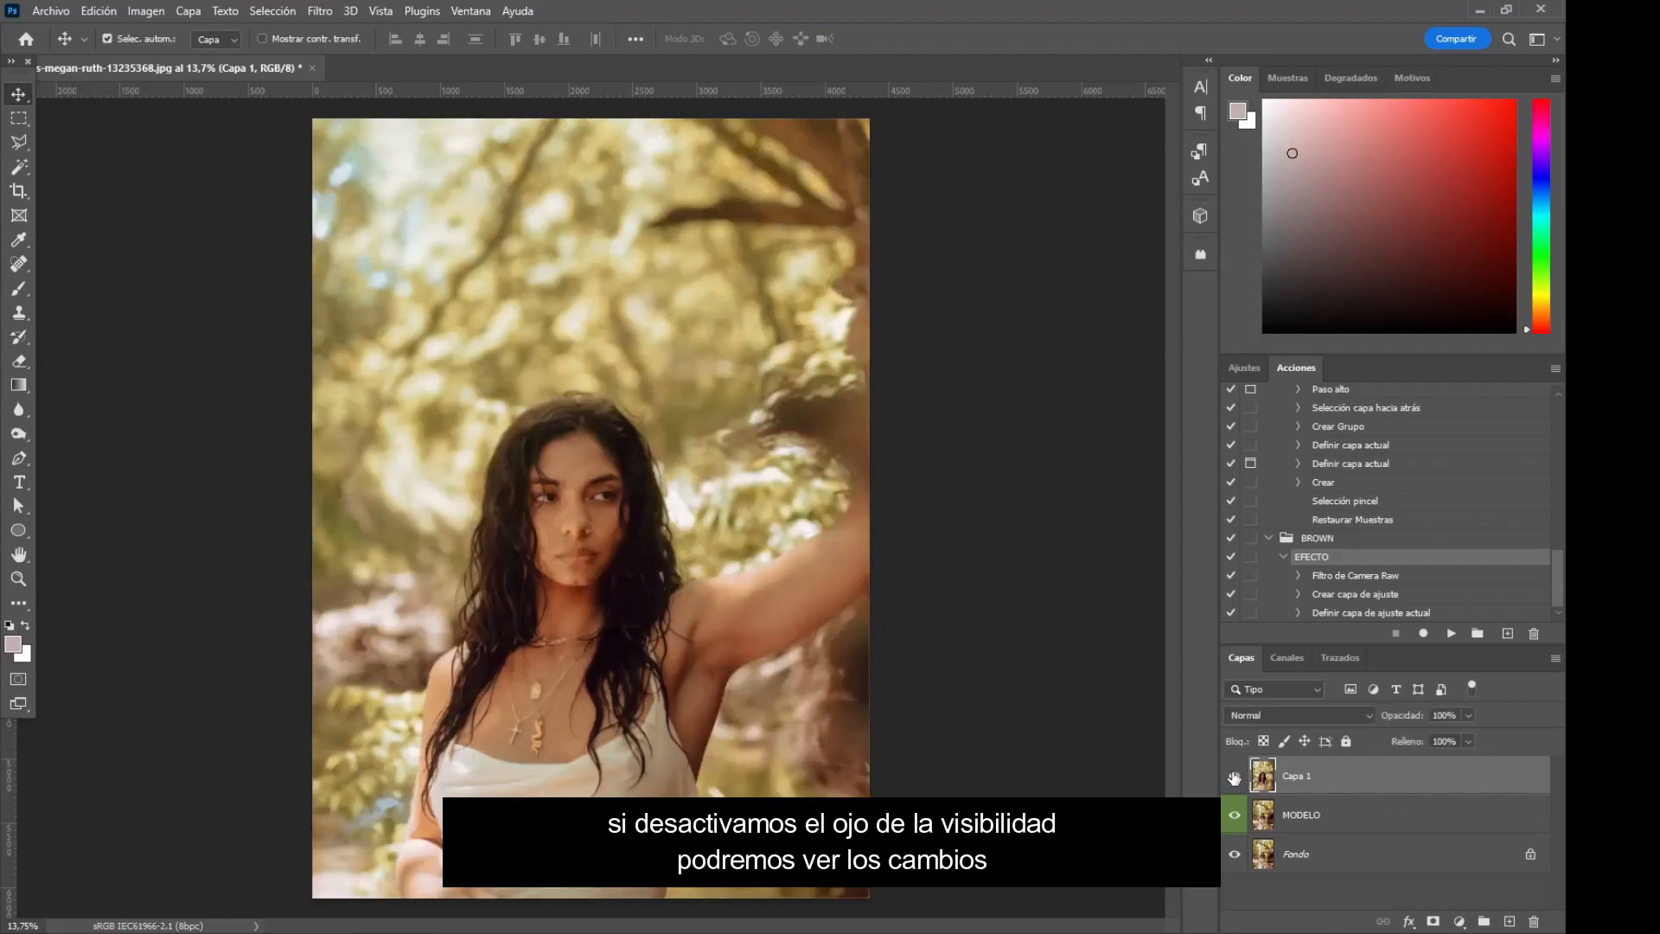
left_click(1235, 778)
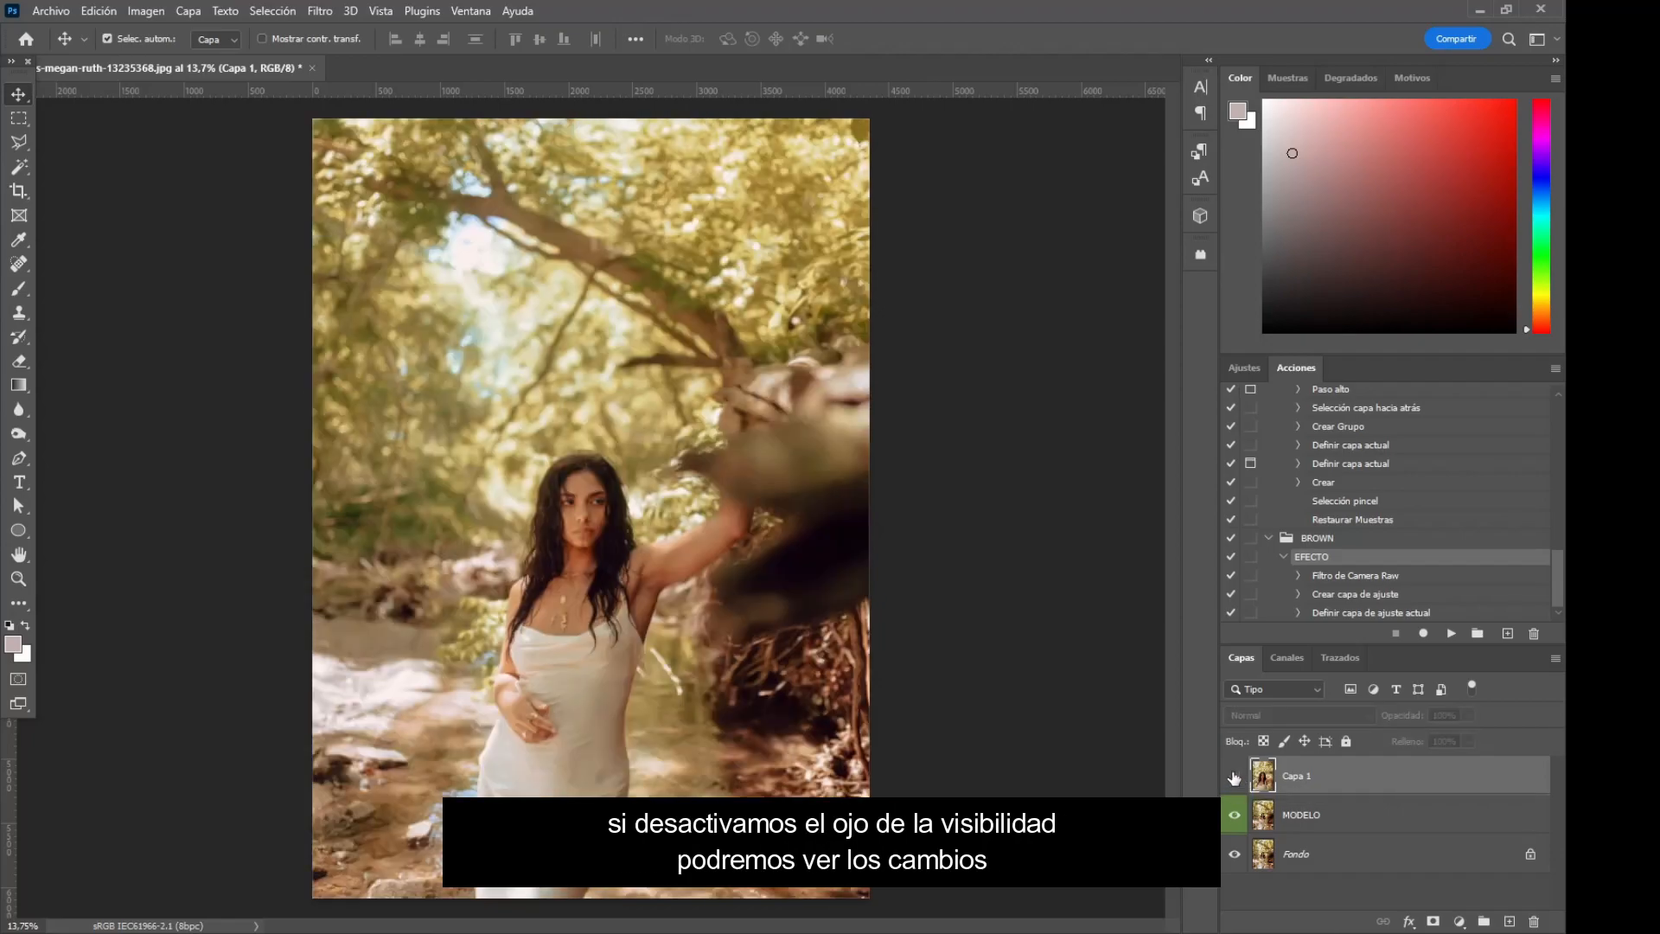
left_click(1235, 777)
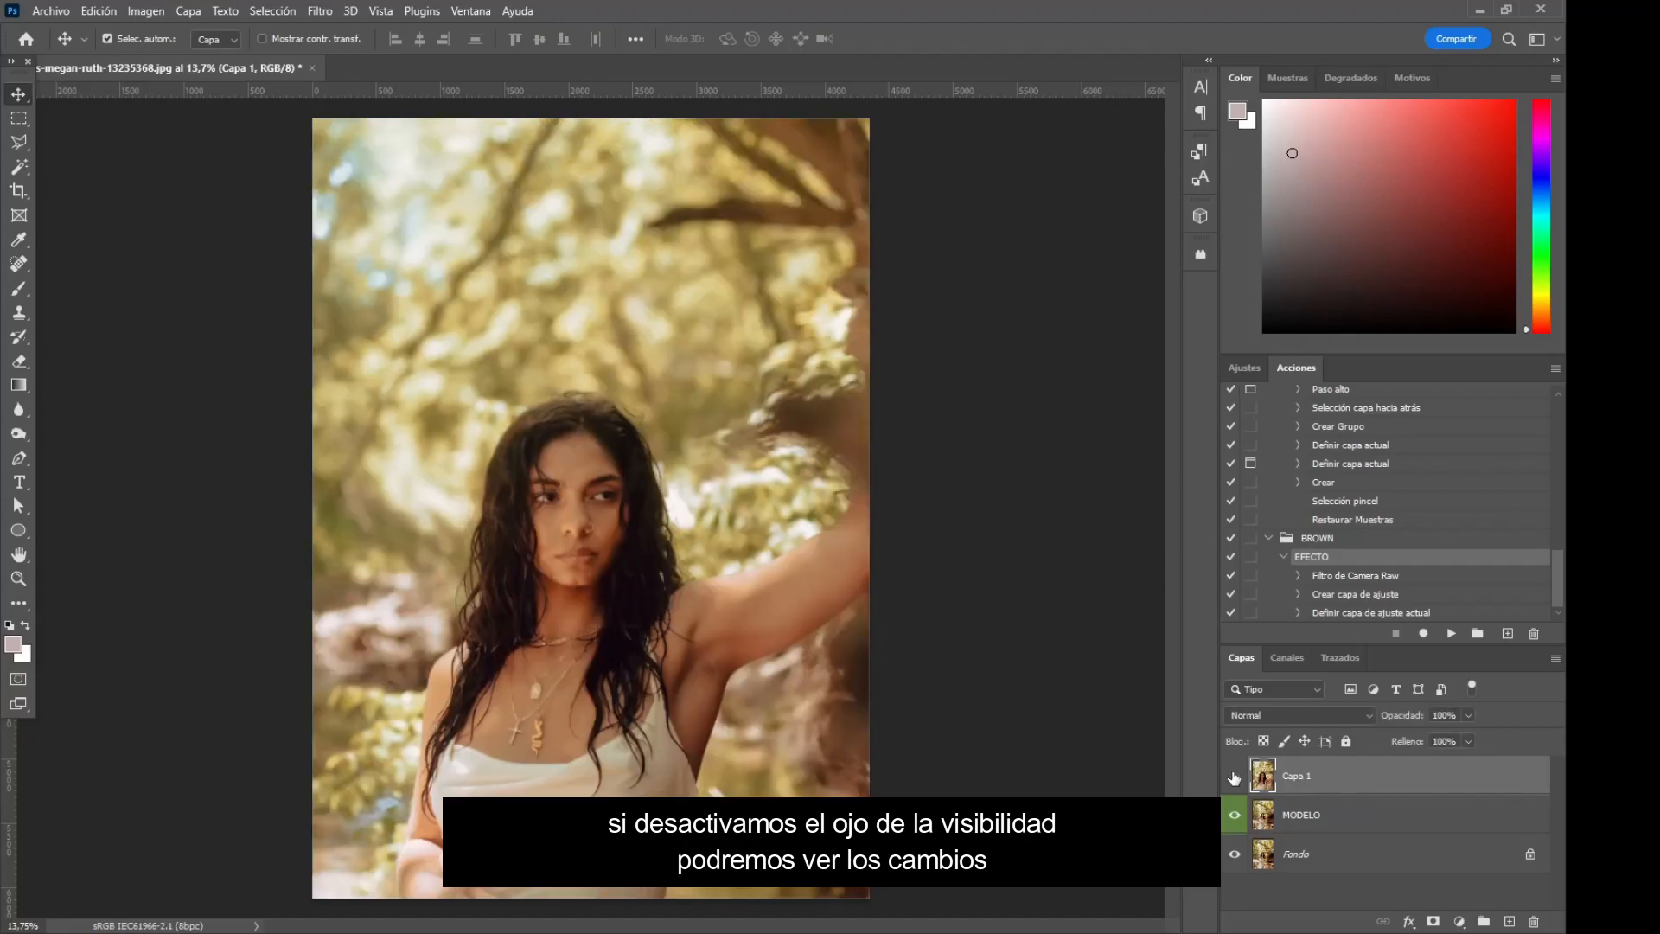
left_click(1234, 778)
left_click(1235, 777)
Rename the Superzoom result layer Capa 1 as MODELO 2.
left_click(1288, 816)
left_click(1298, 783)
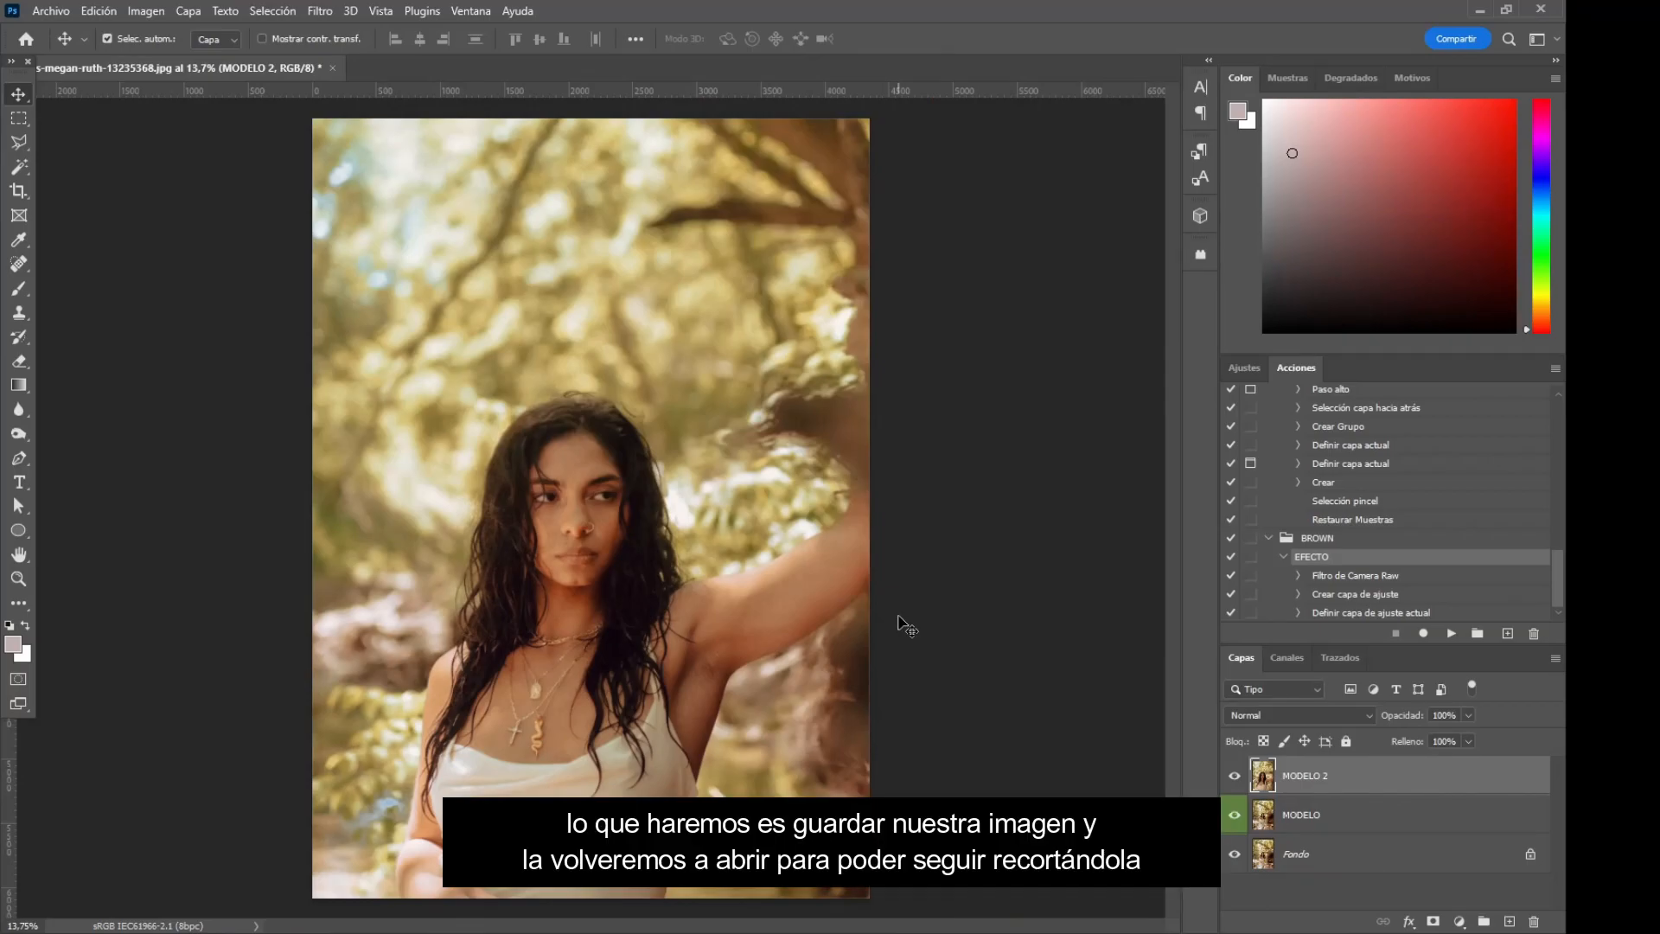
Export the enlarged image as a 100% scale JPG, saved under a file name ending in 1222.
scroll(744, 634, "up", 1)
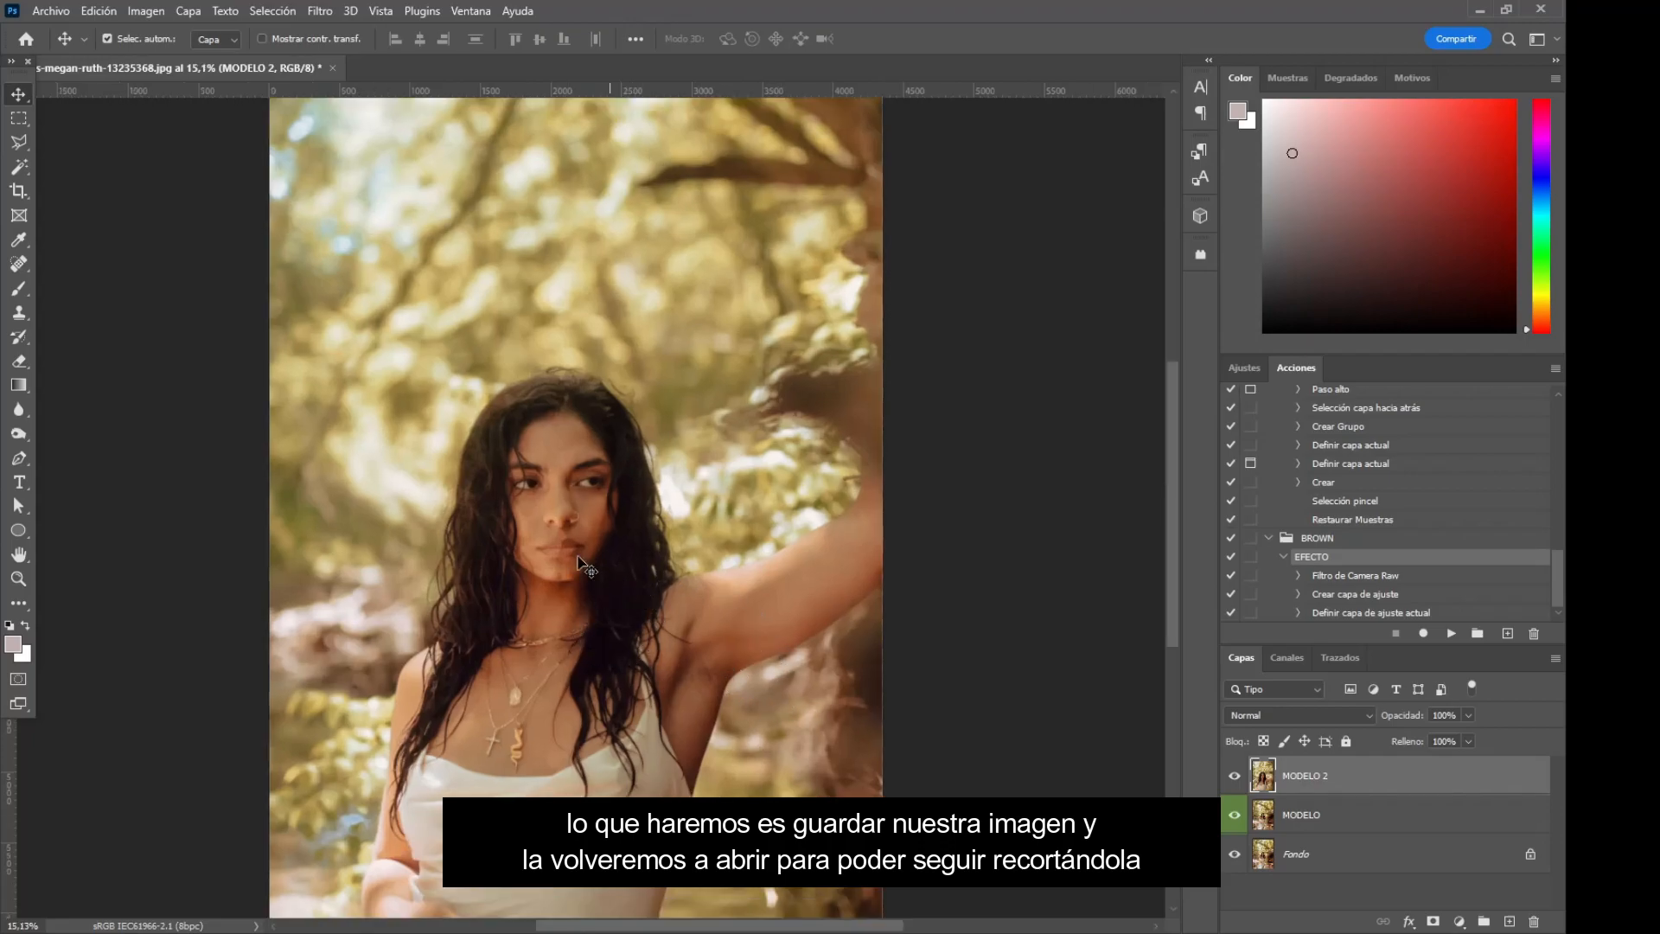
left_click(50, 11)
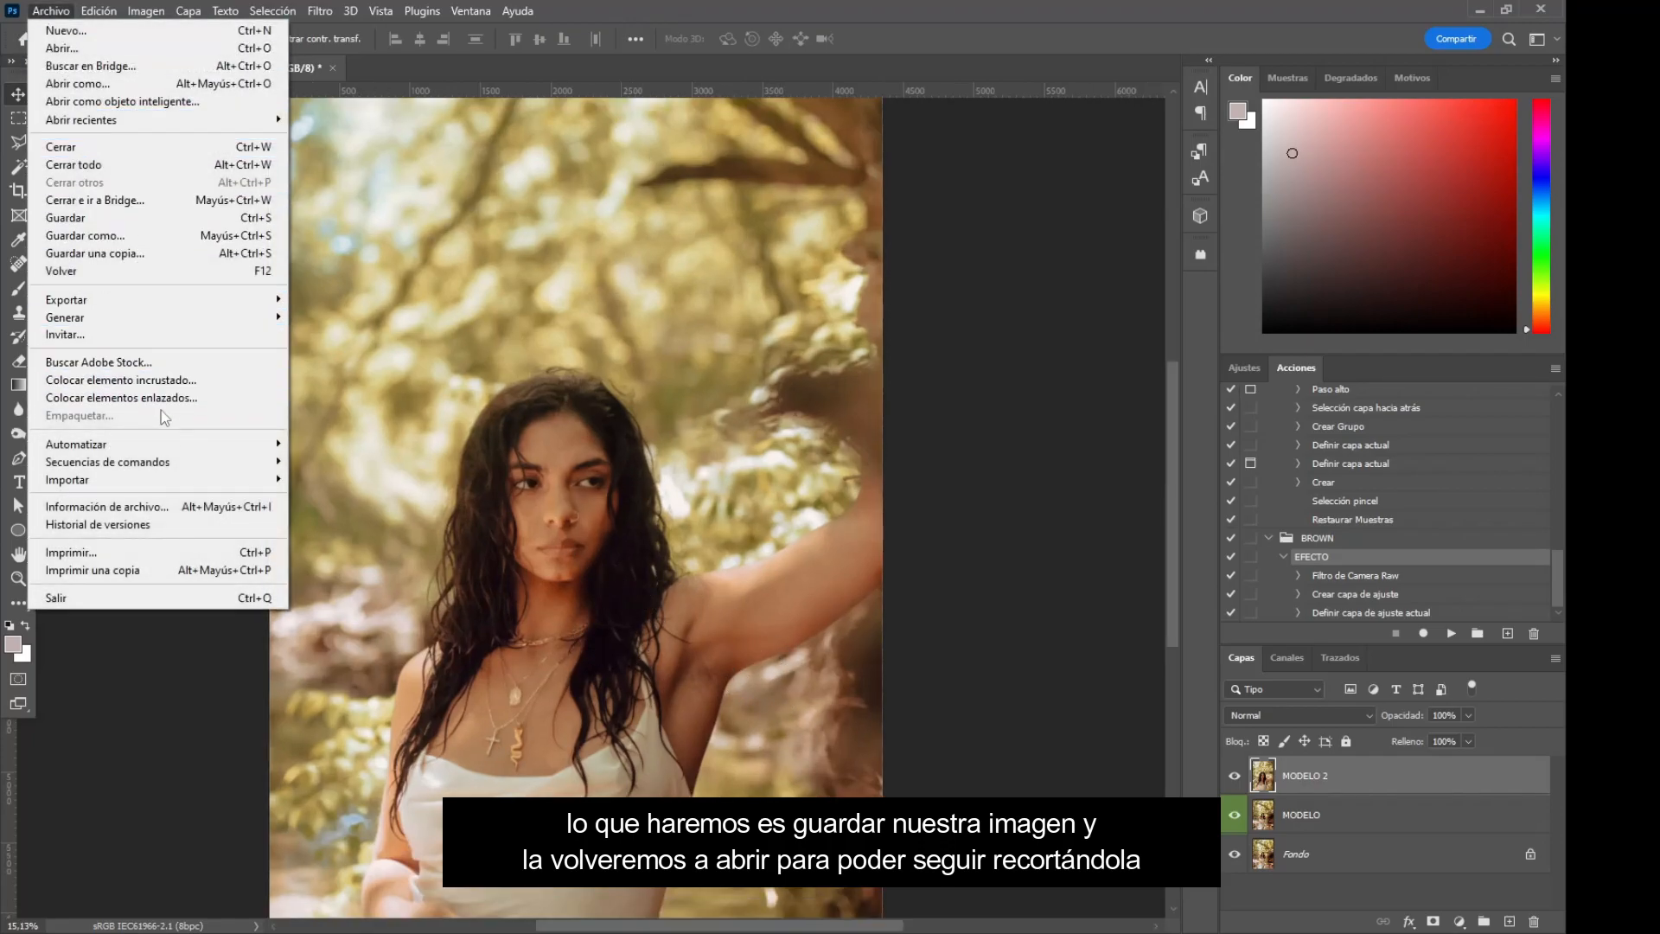
mouse_move(166, 302)
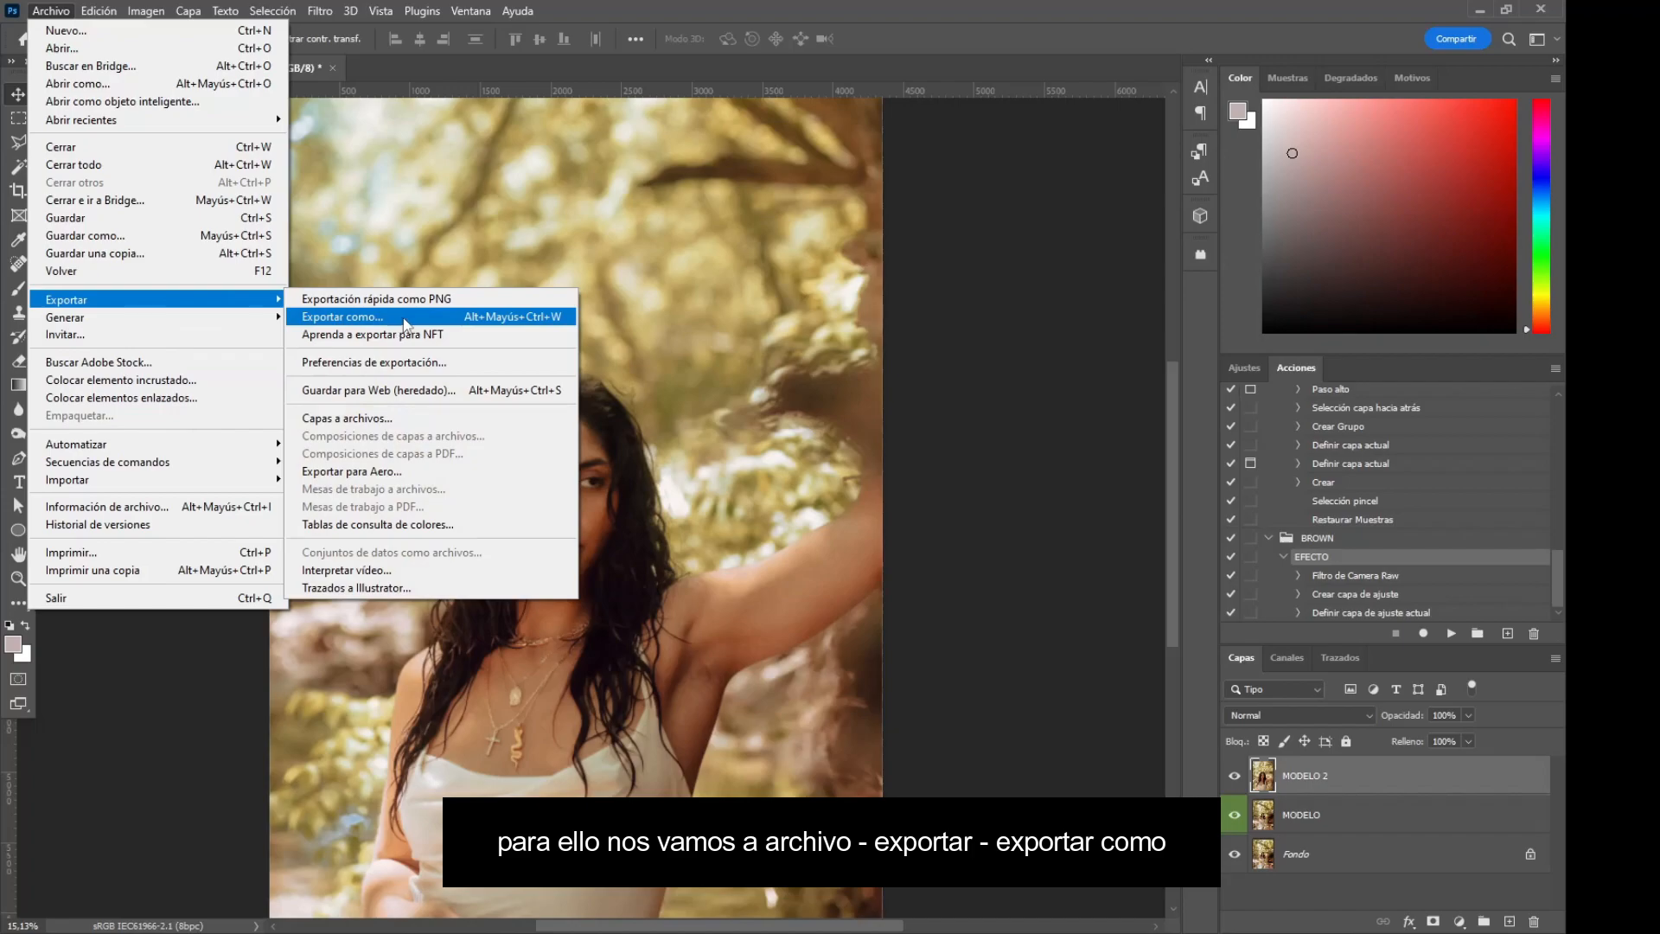
left_click(403, 317)
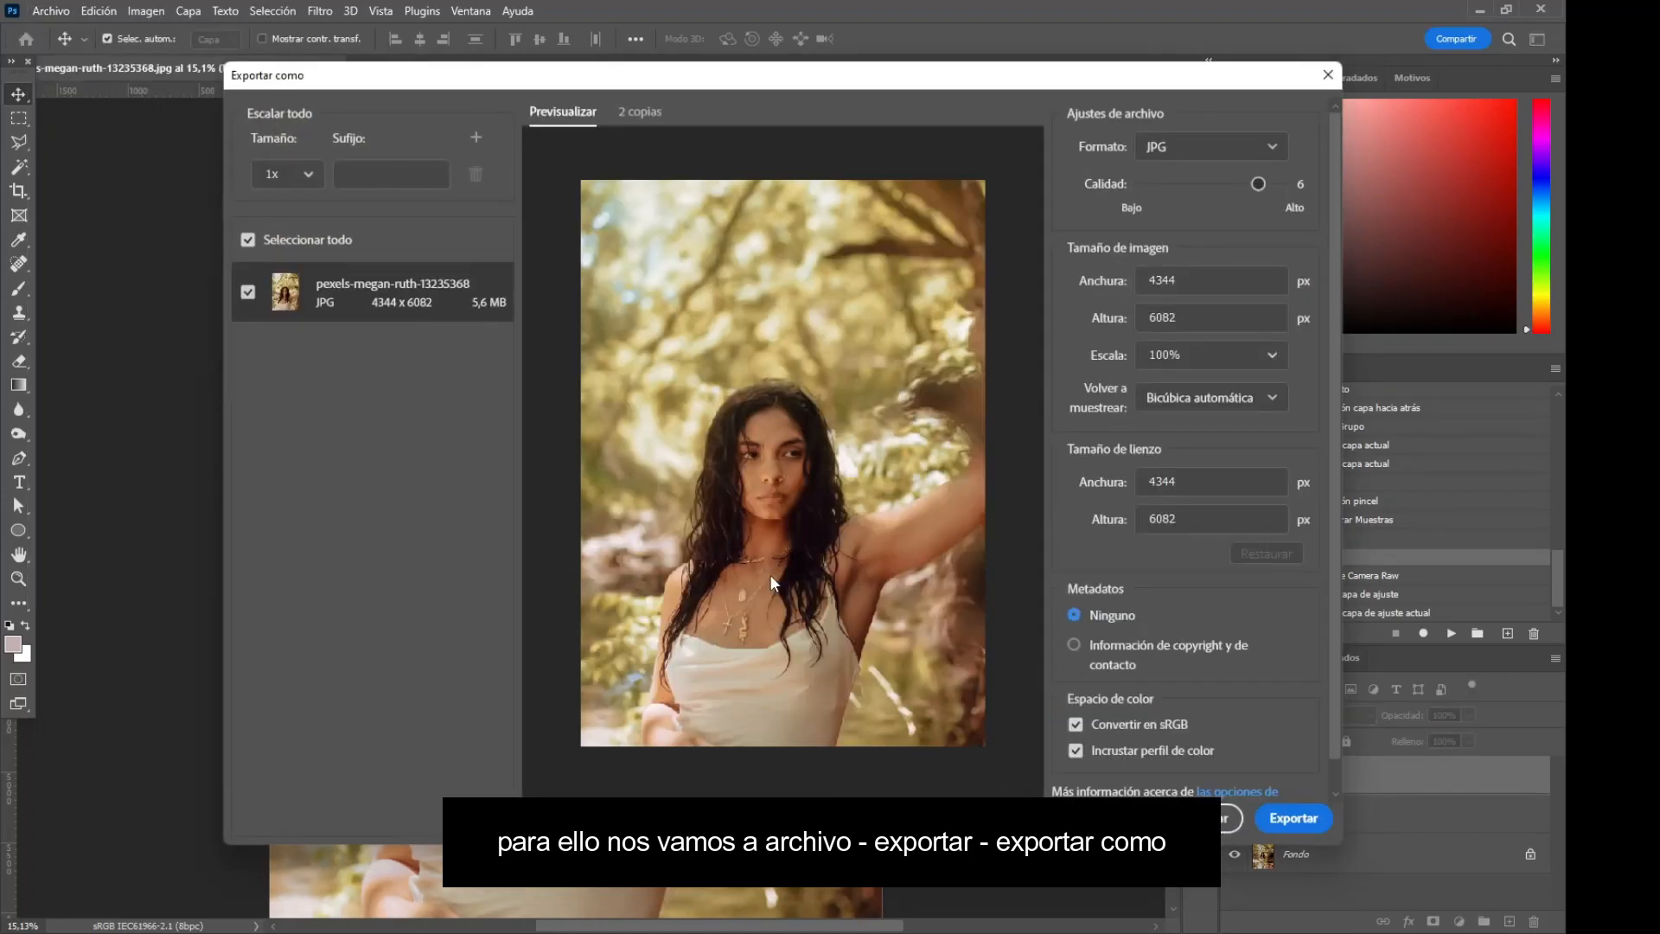
left_click(1289, 817)
left_click(89, 286)
left_click_drag(234, 782, 297, 784)
type("22")
left_click(1408, 846)
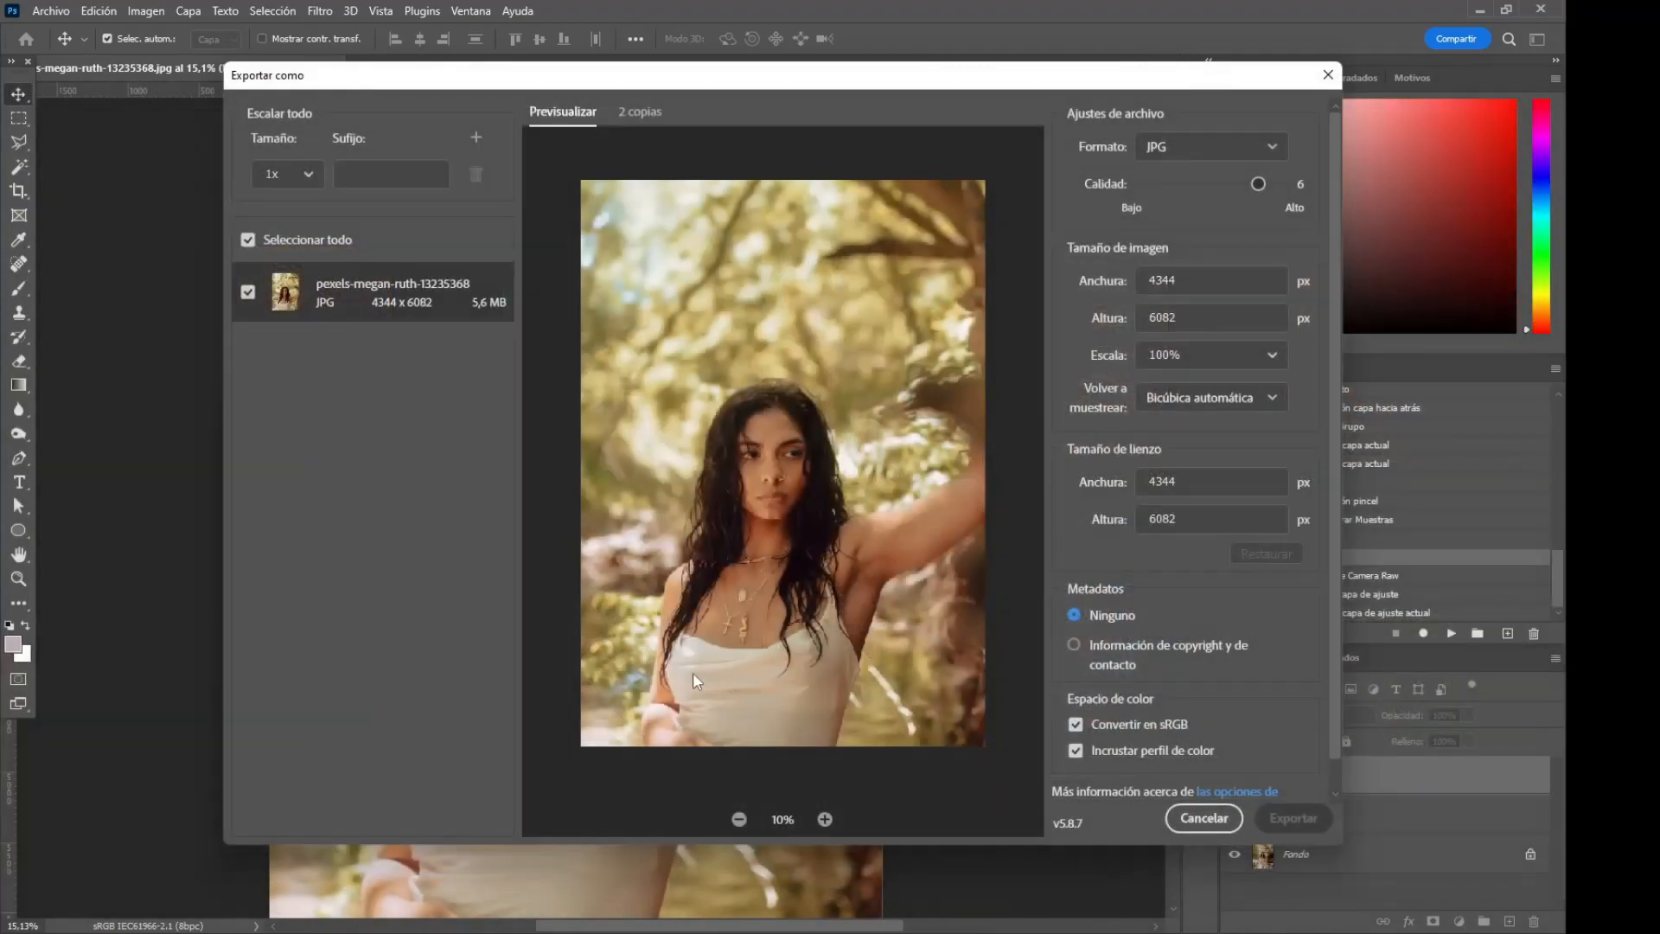
Open the exported JPG whose file name ends in 1222 as a separate document.
left_click(52, 11)
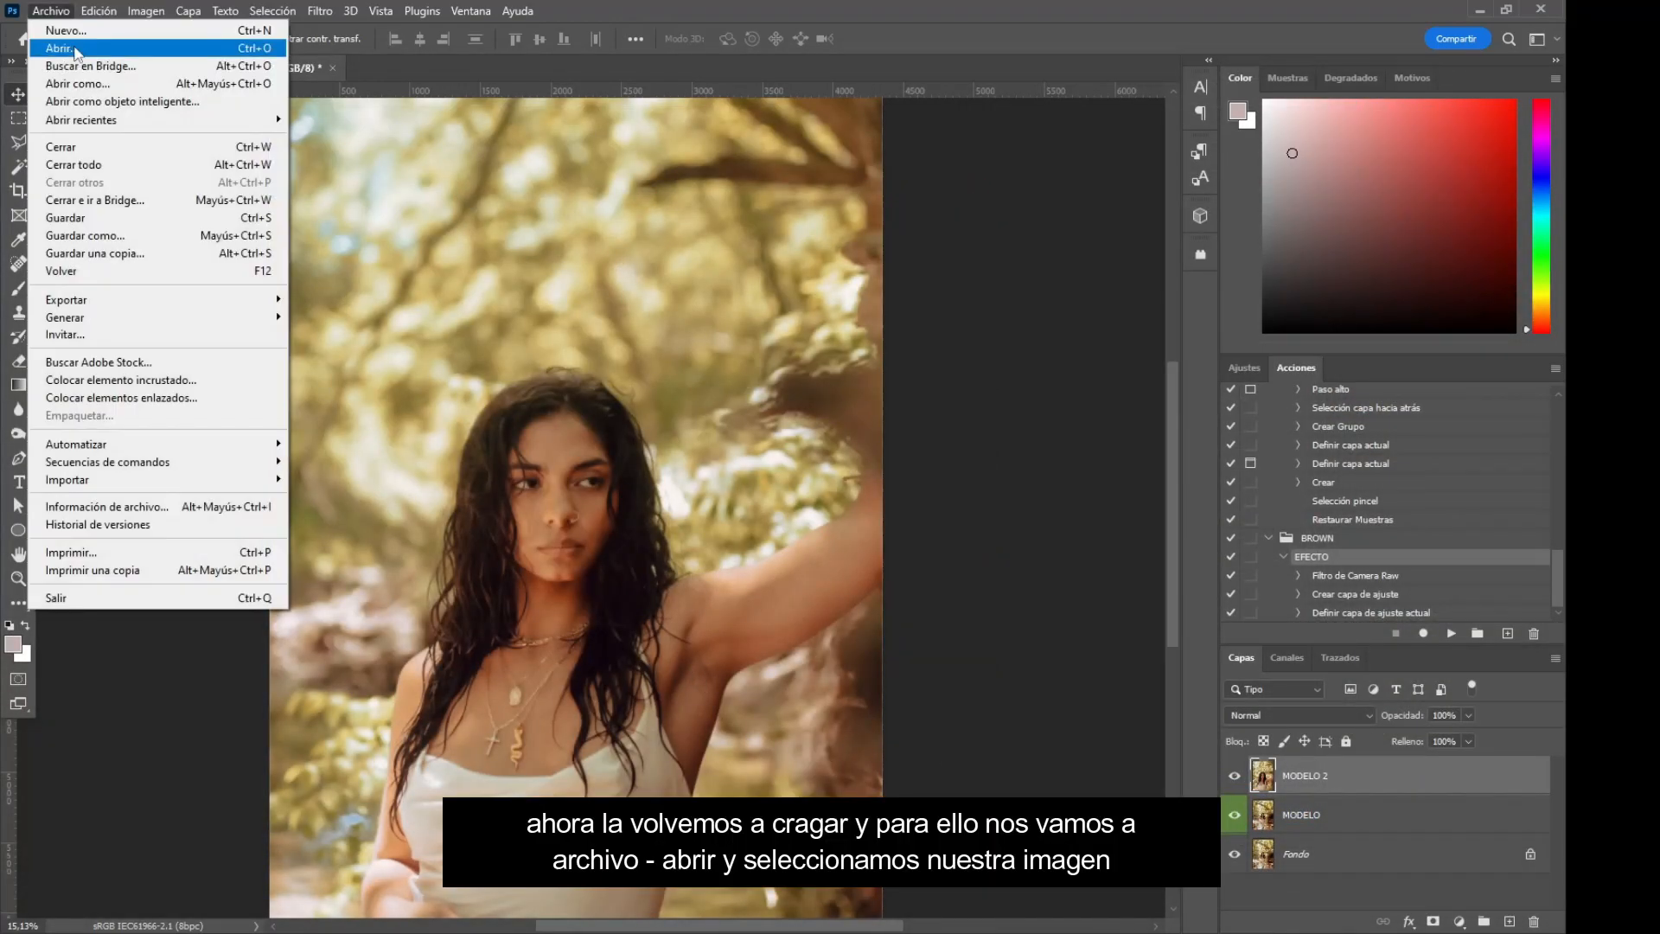
left_click(76, 50)
double_click(294, 304)
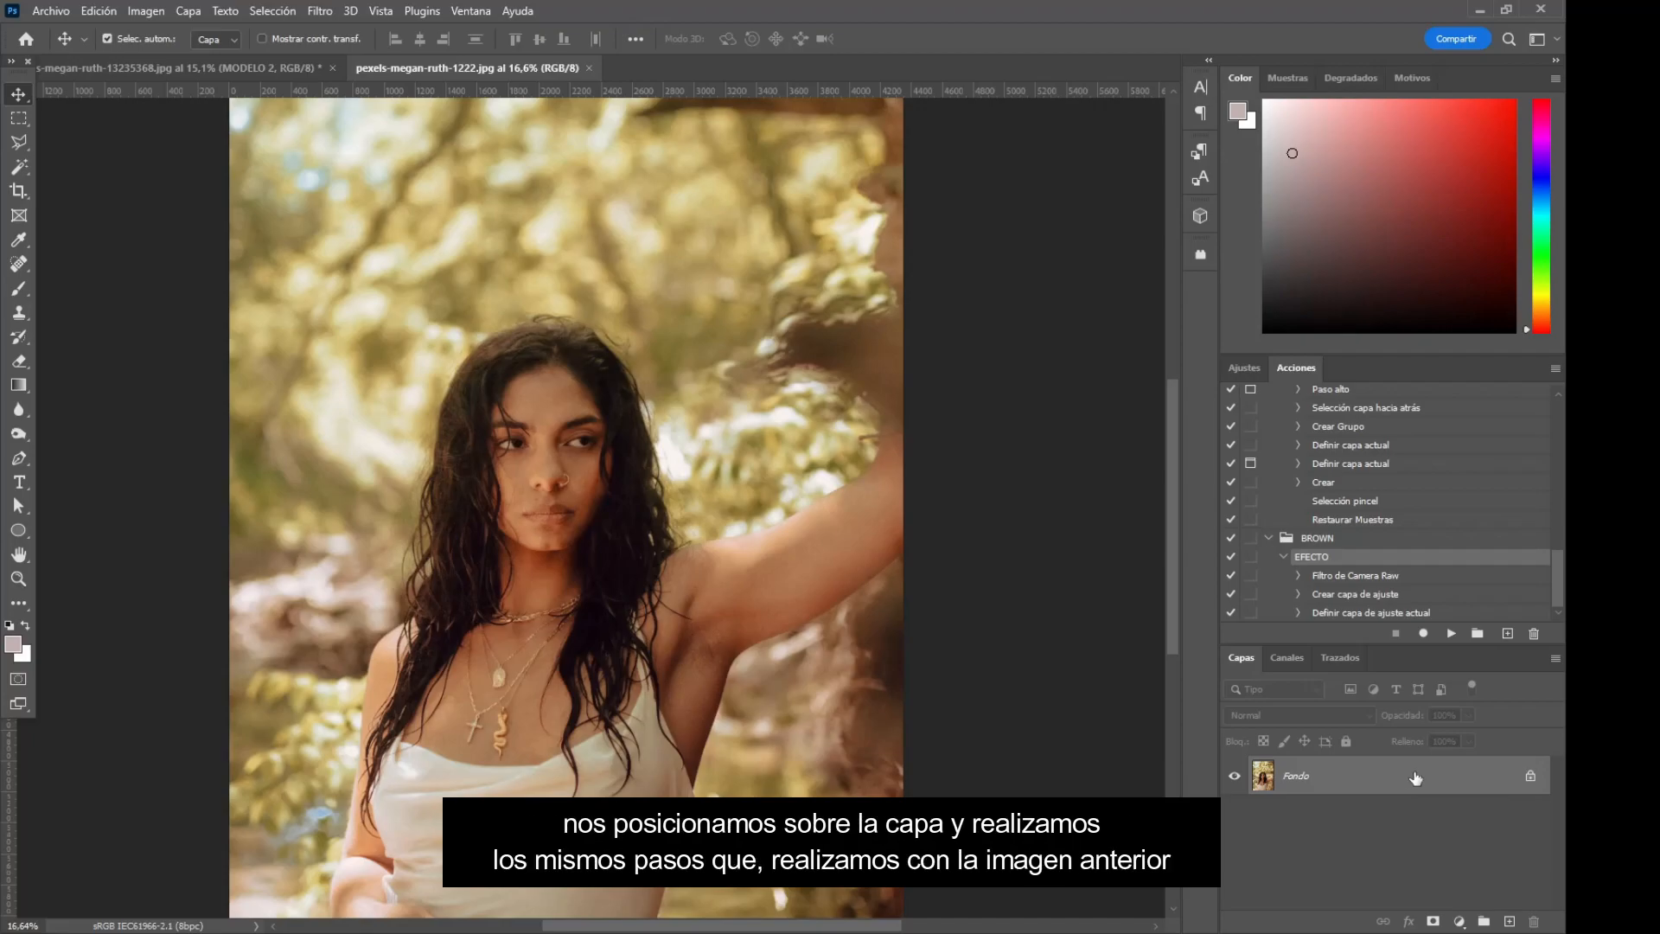
Apply the Superzoom neural filter to the reopened image's Fondo layer with output to a new layer.
left_click(319, 12)
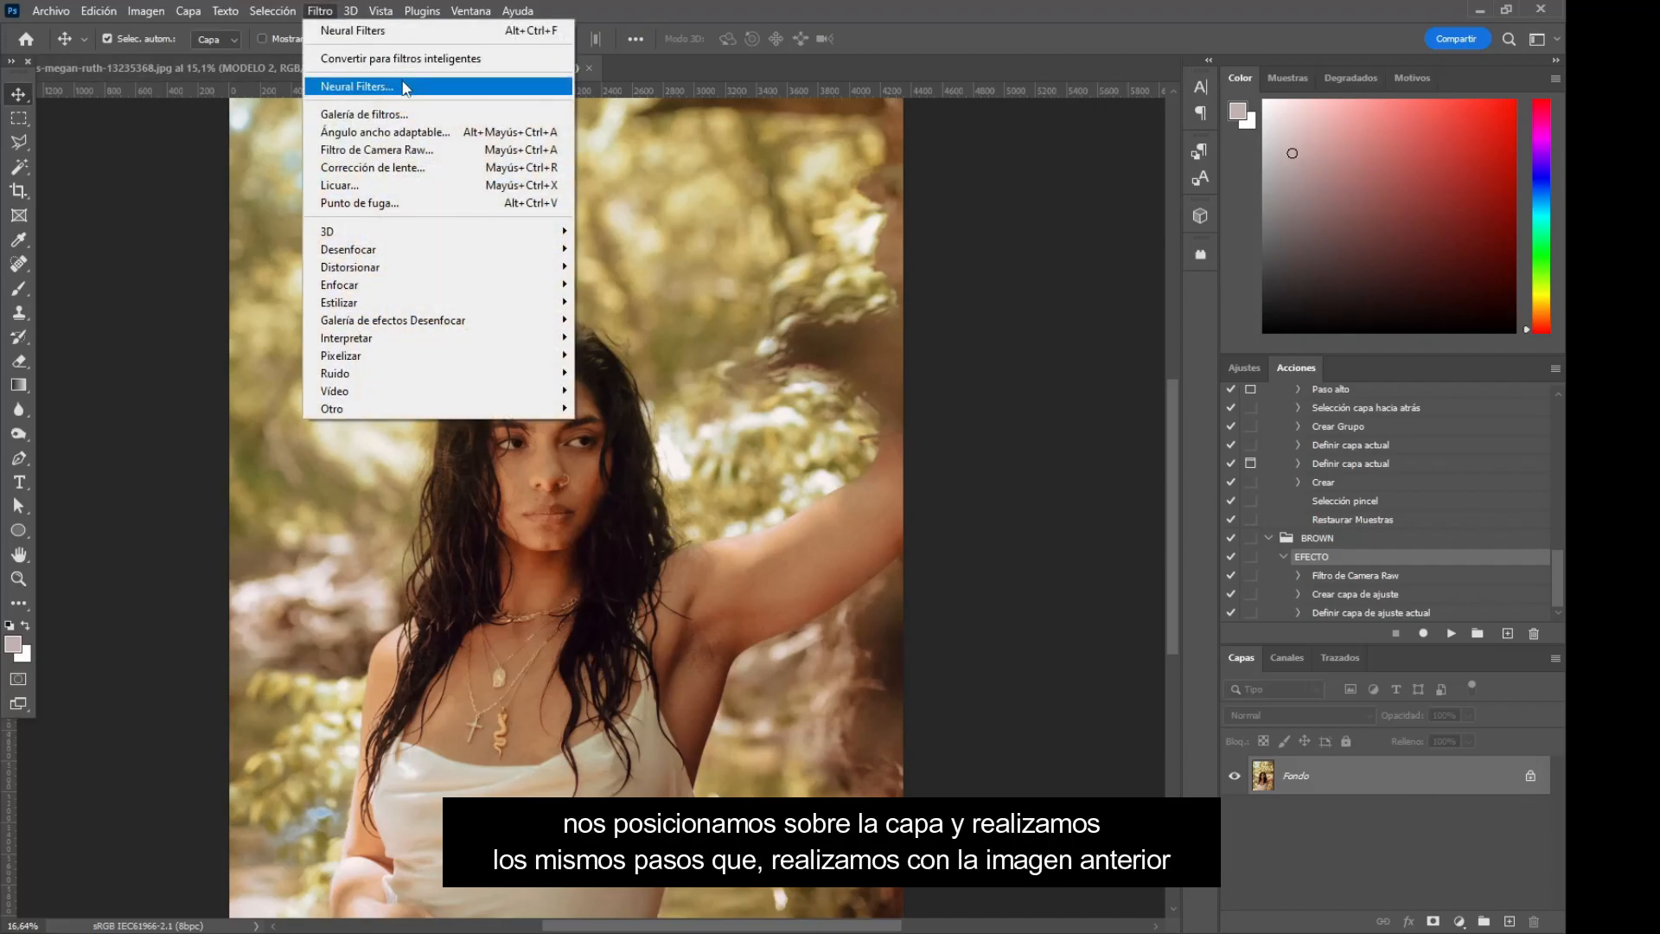
left_click(402, 86)
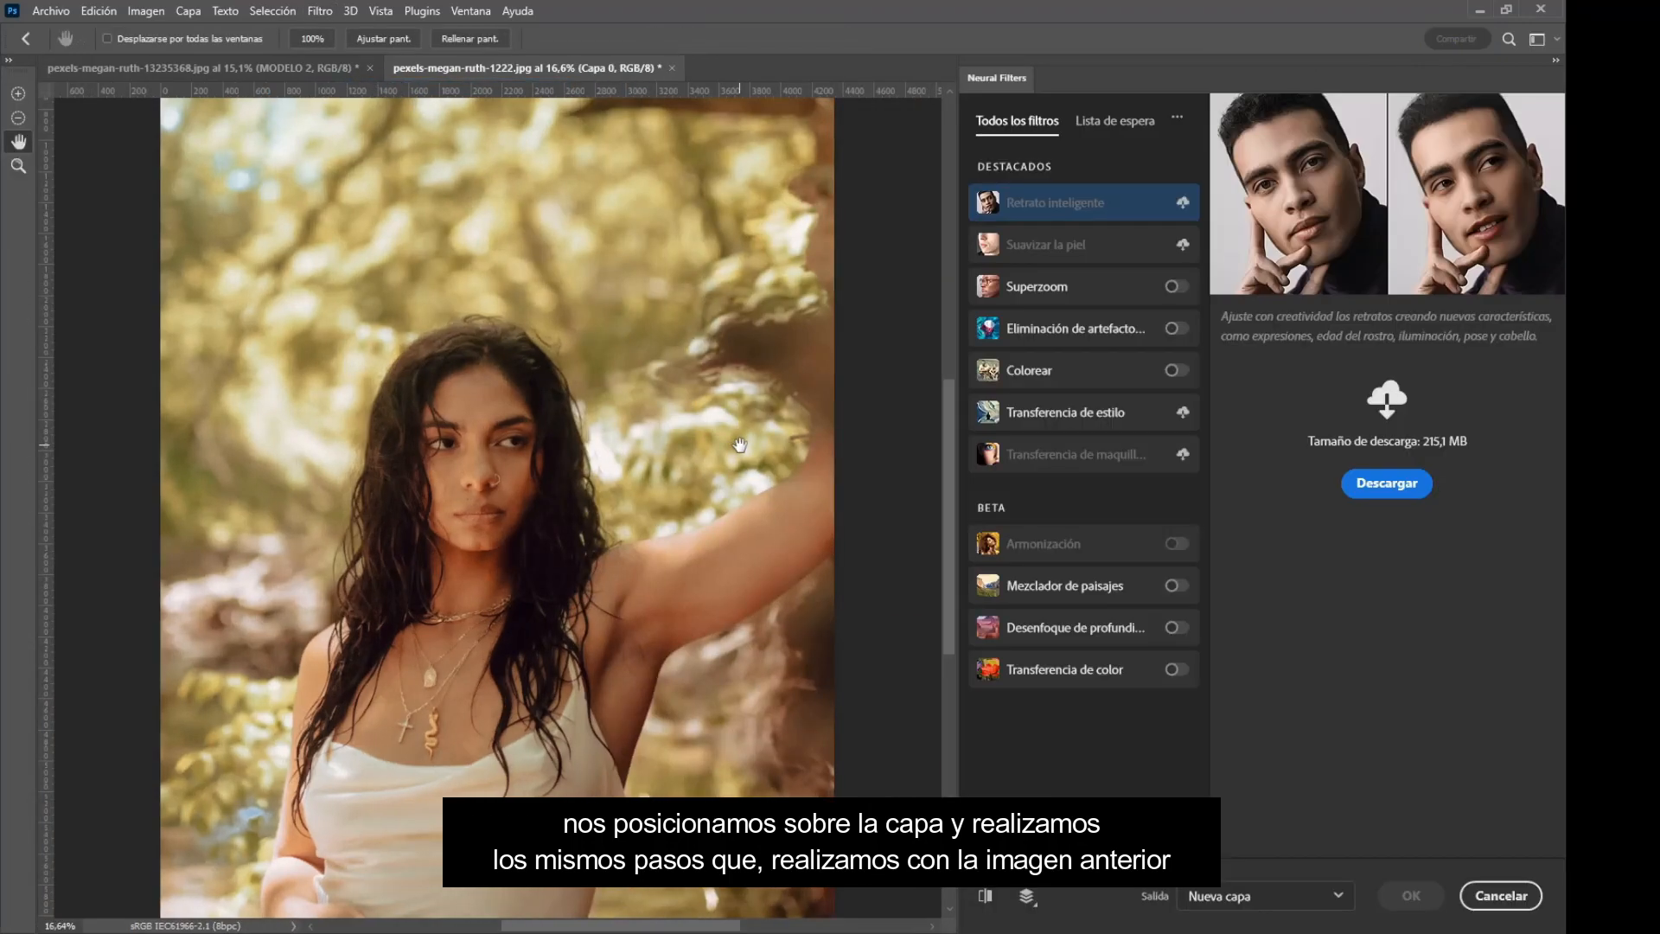
left_click(1173, 288)
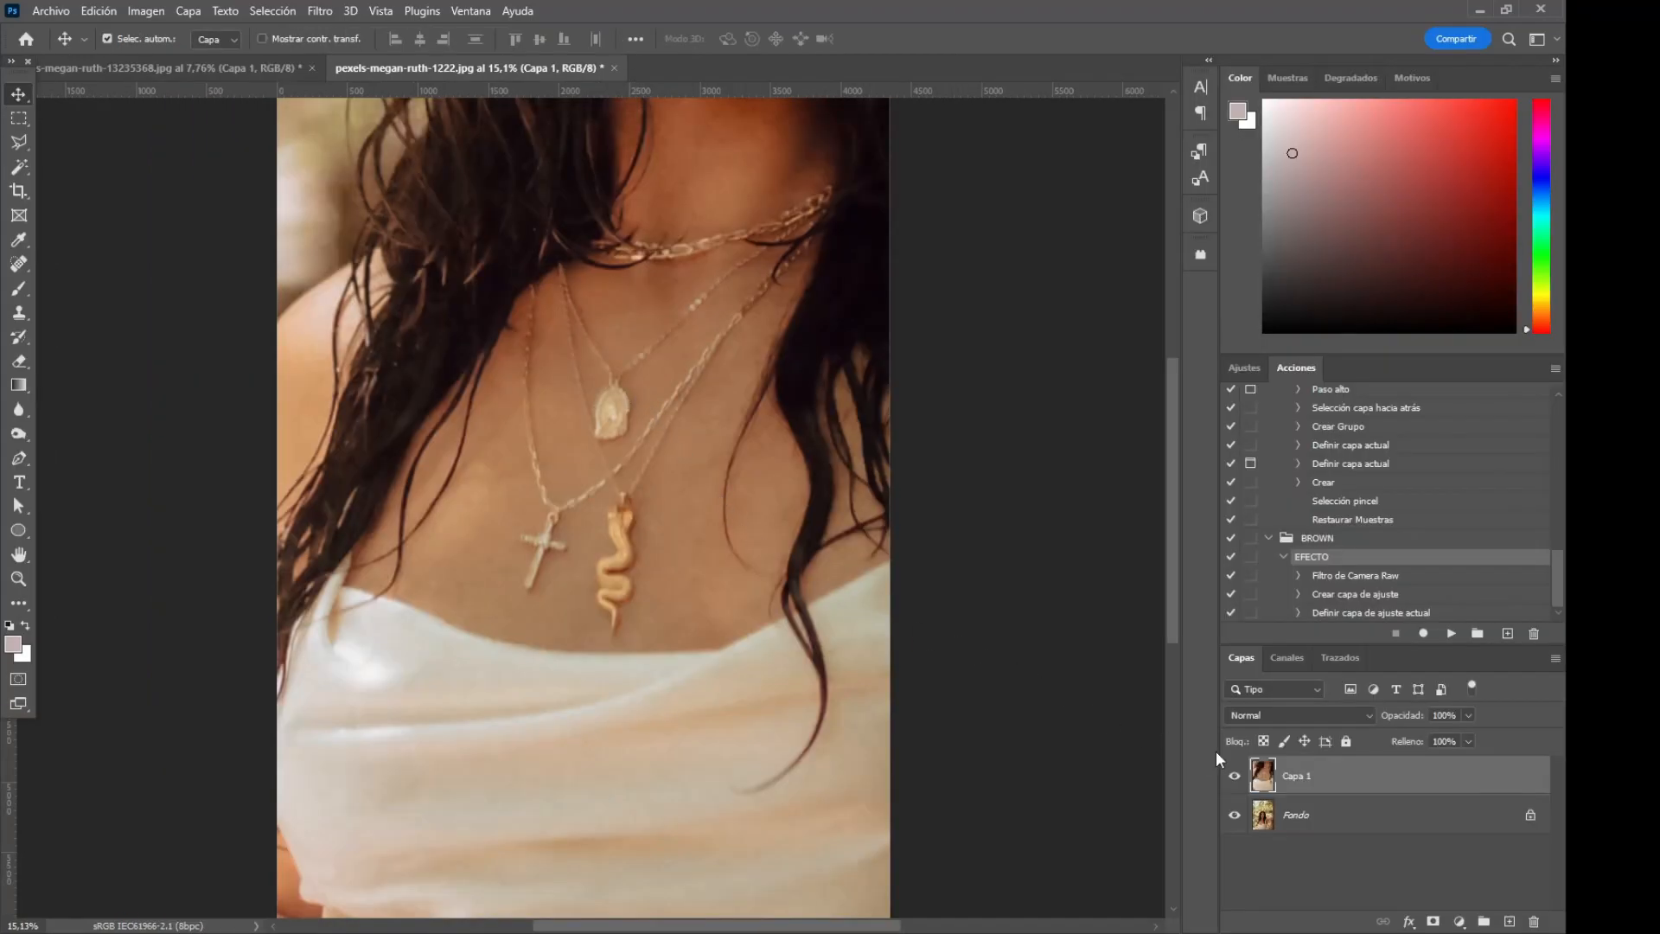
scroll(1117, 738, "up", 1)
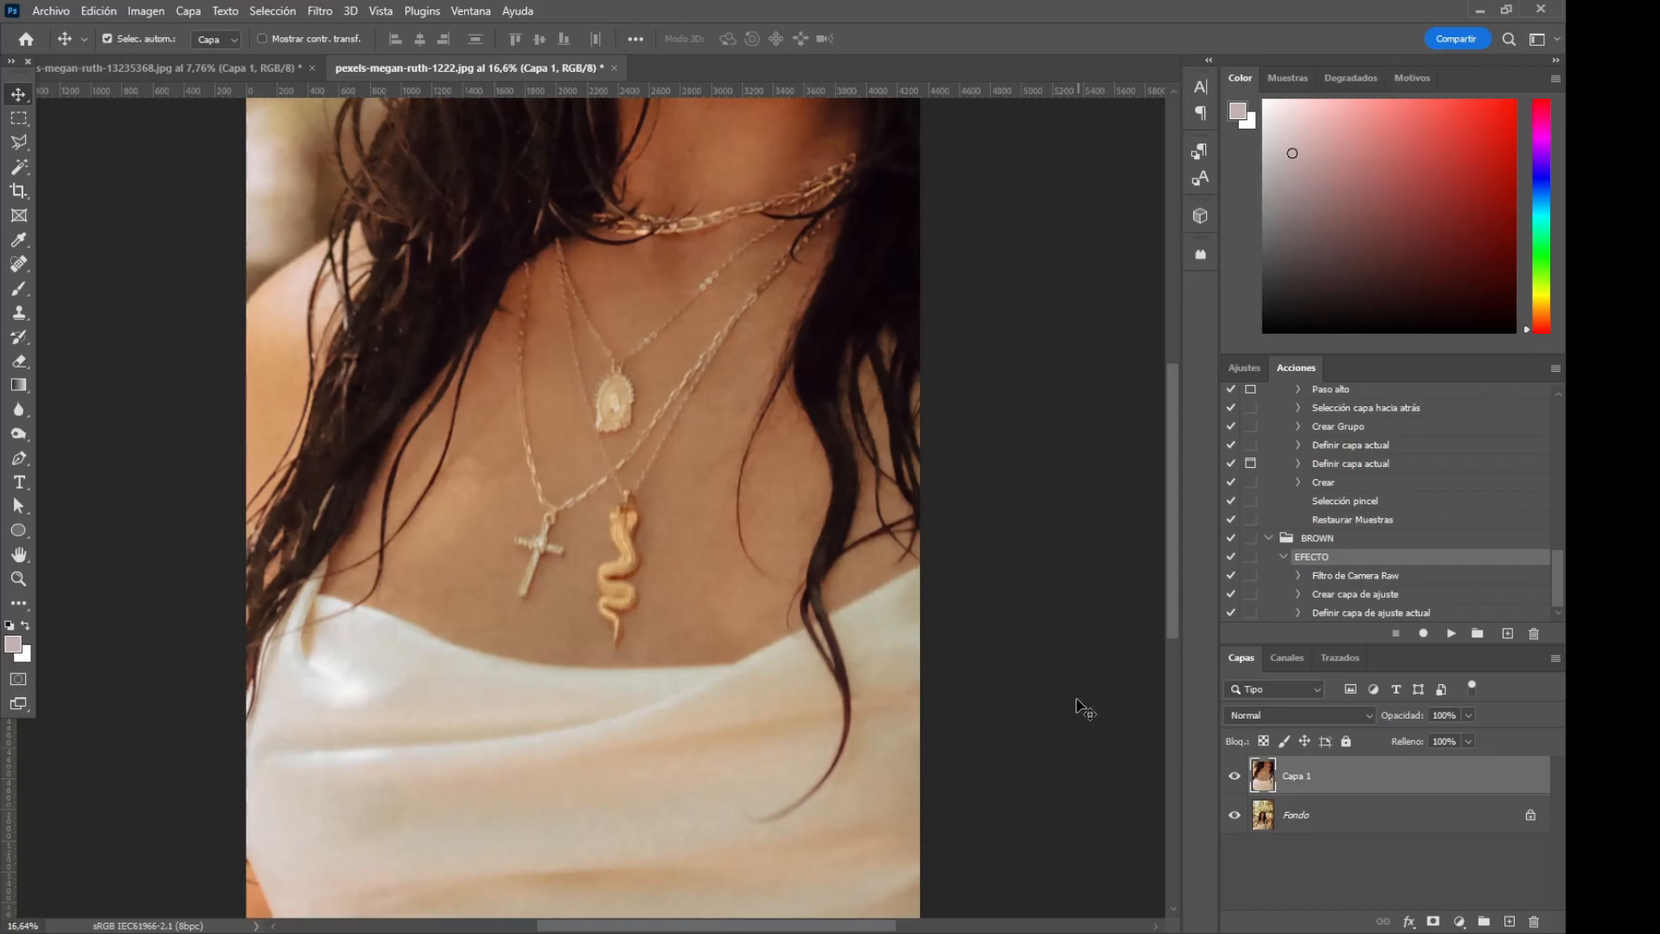